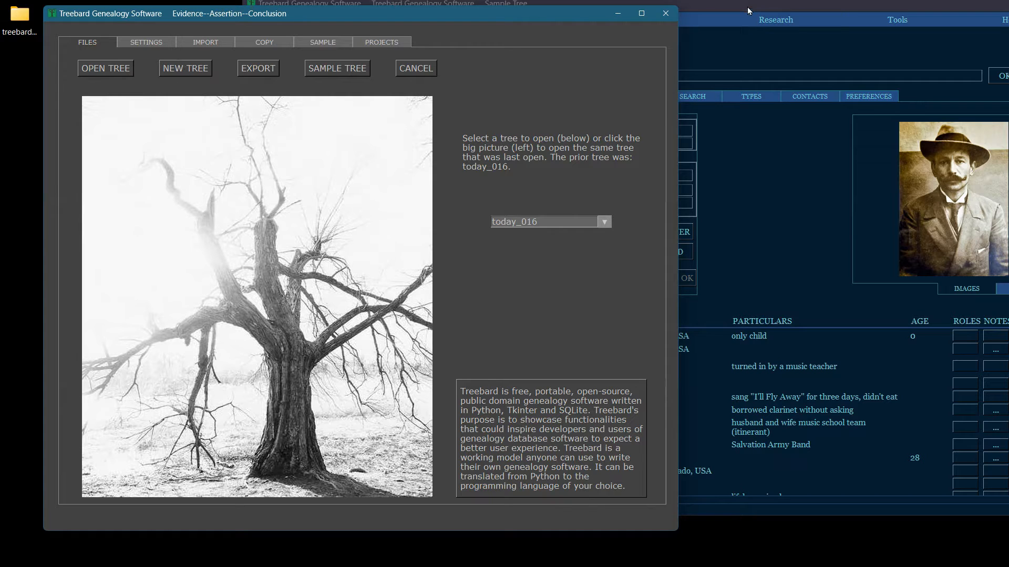
- Move the Sample Tree window clear of the opening window and close that tree
drag(747, 5, 604, 21)
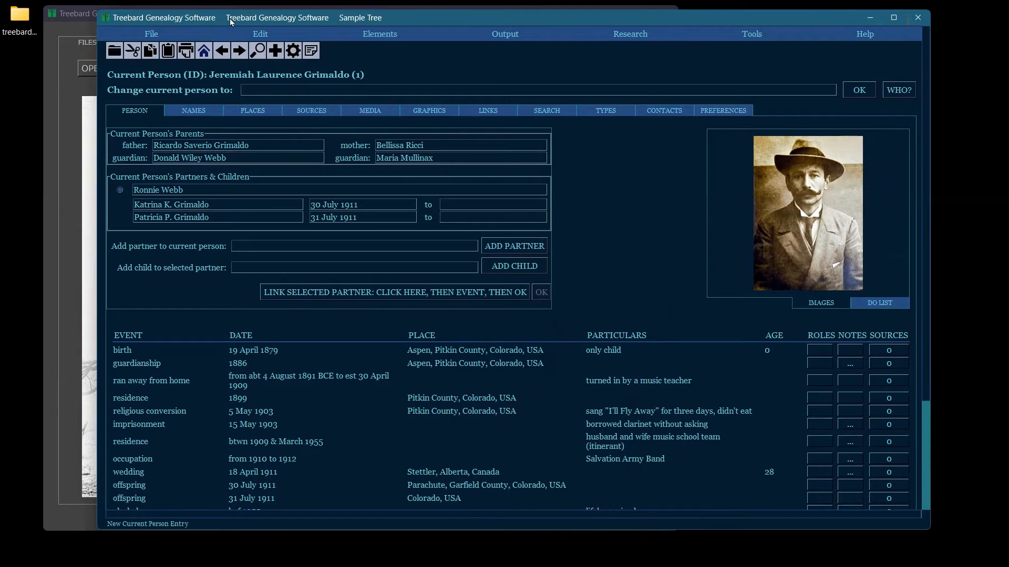
click(113, 33)
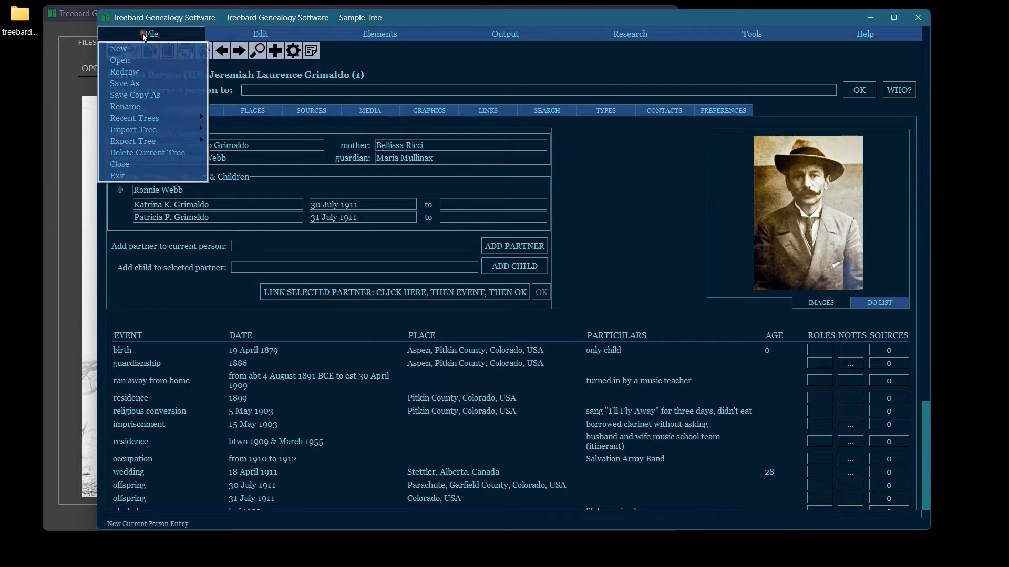
click(121, 164)
- Create a new tree titled "Smith Family Tree"
click(177, 66)
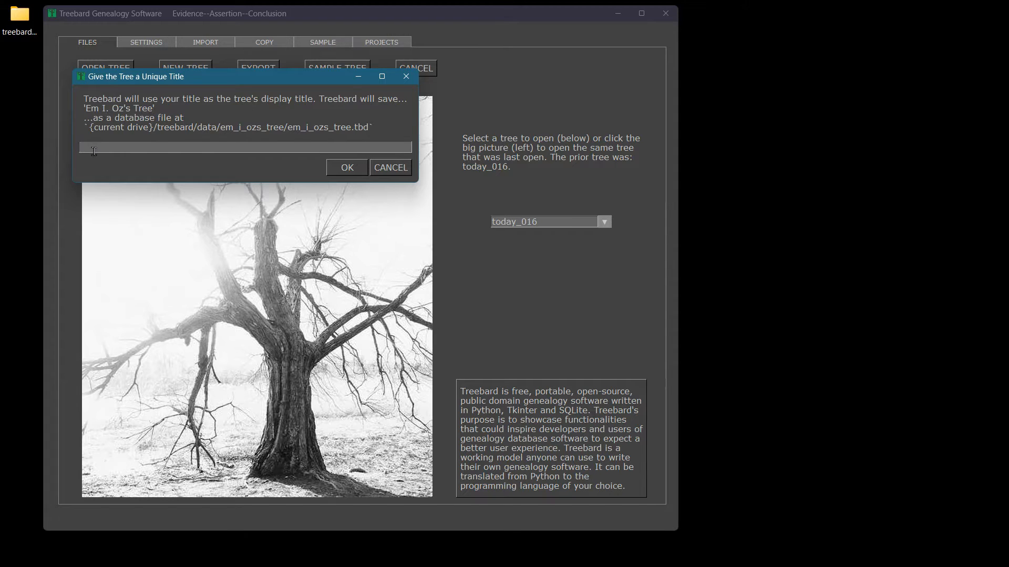
text(em_i_ozs_tree)
drag(143, 148, 55, 143)
text(Smith Family Tree)
key(Return)
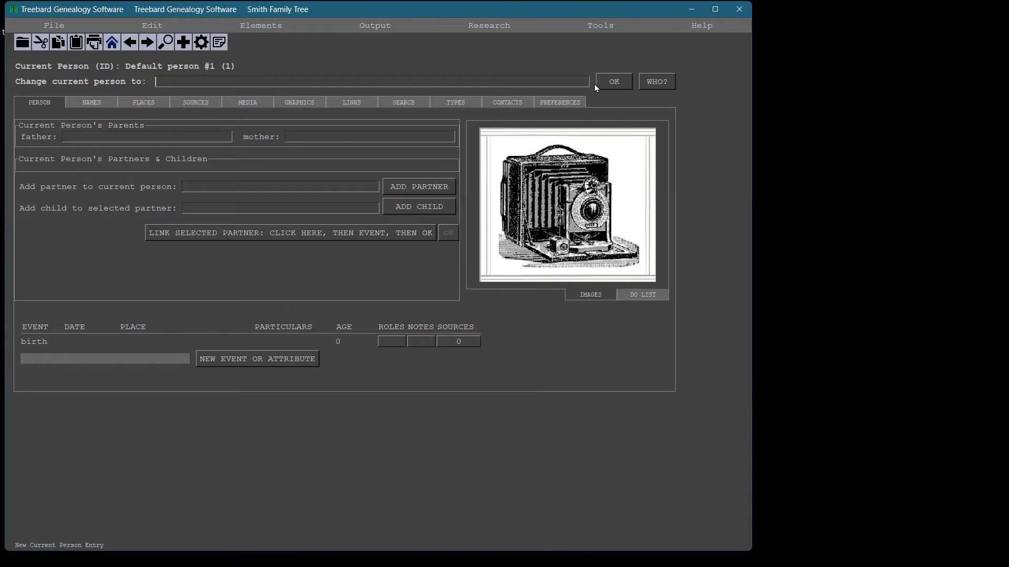
- Open the color preferences and preview the swatches with background colors #151a26 and #110d60
click(563, 103)
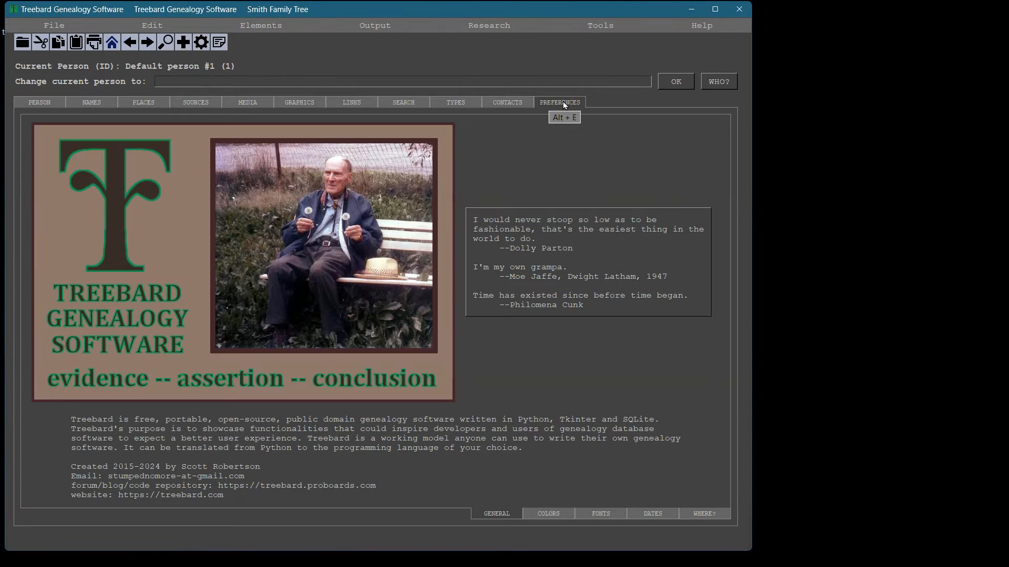
click(550, 511)
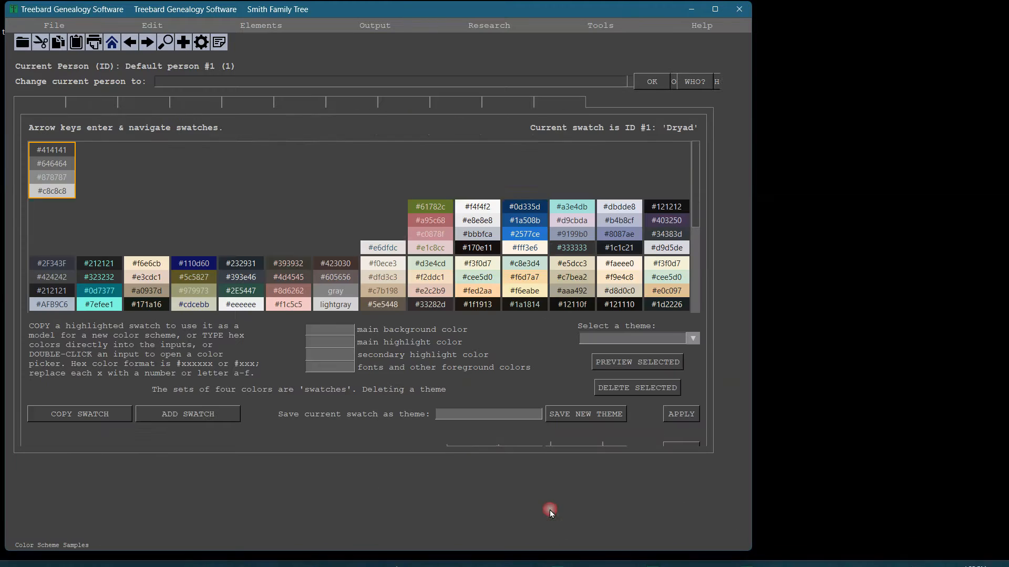
click(196, 174)
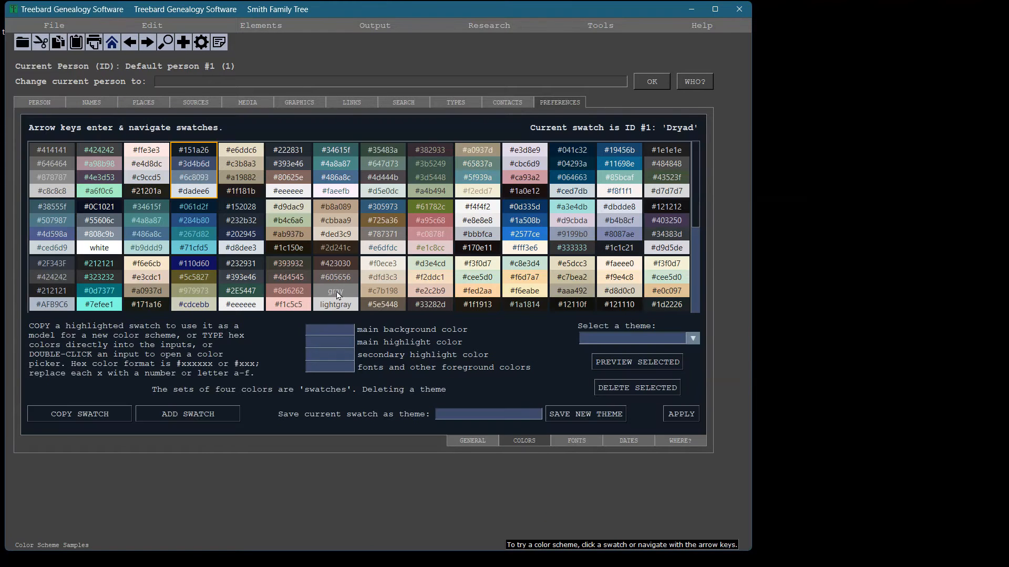
click(199, 274)
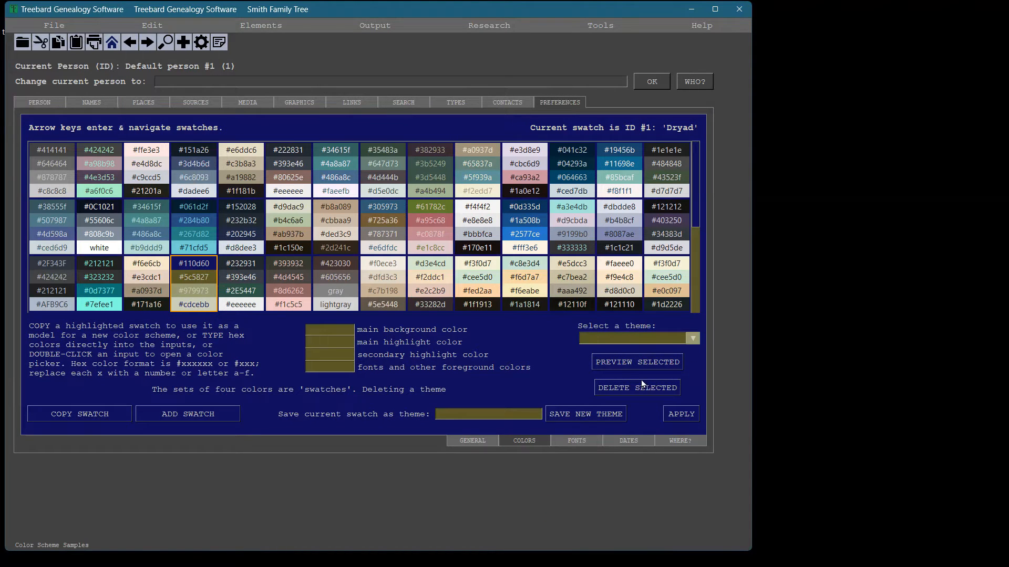
- Choose the Pooka theme and preview its colors
click(692, 337)
drag(694, 380, 702, 497)
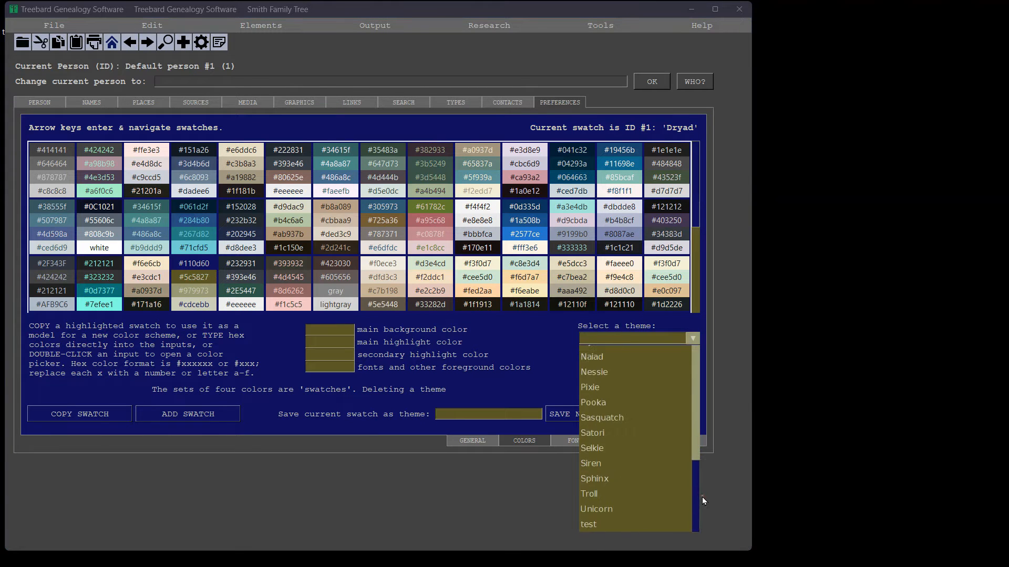
click(615, 401)
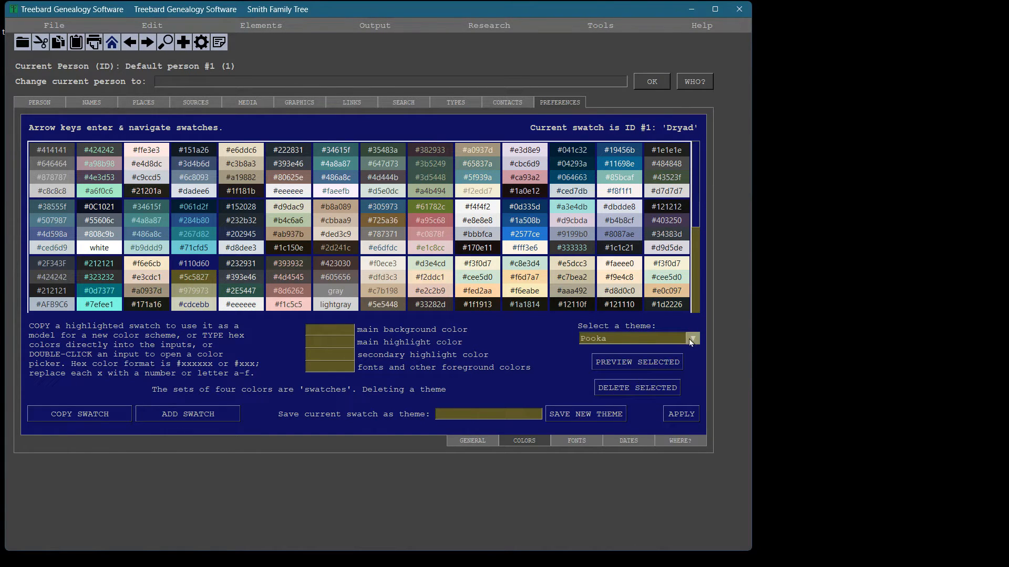
click(629, 363)
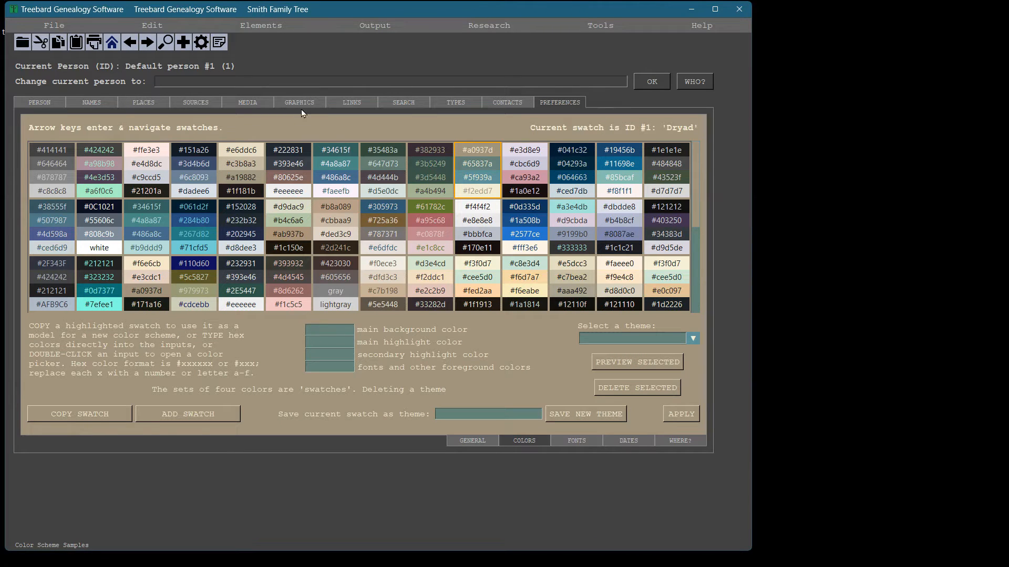
- Check the person page, return to the color preferences and preview the Nessie theme
click(39, 103)
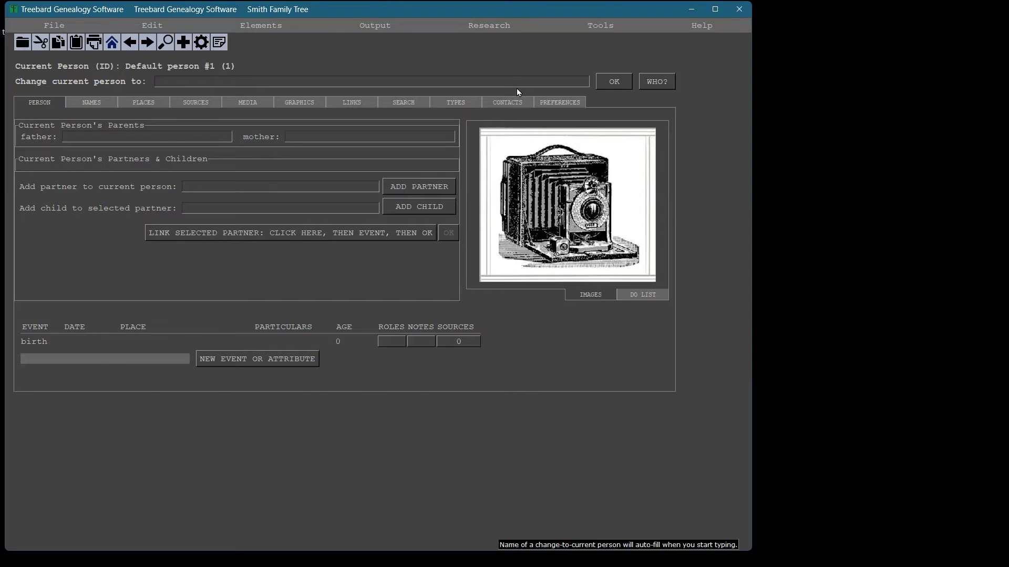
click(559, 103)
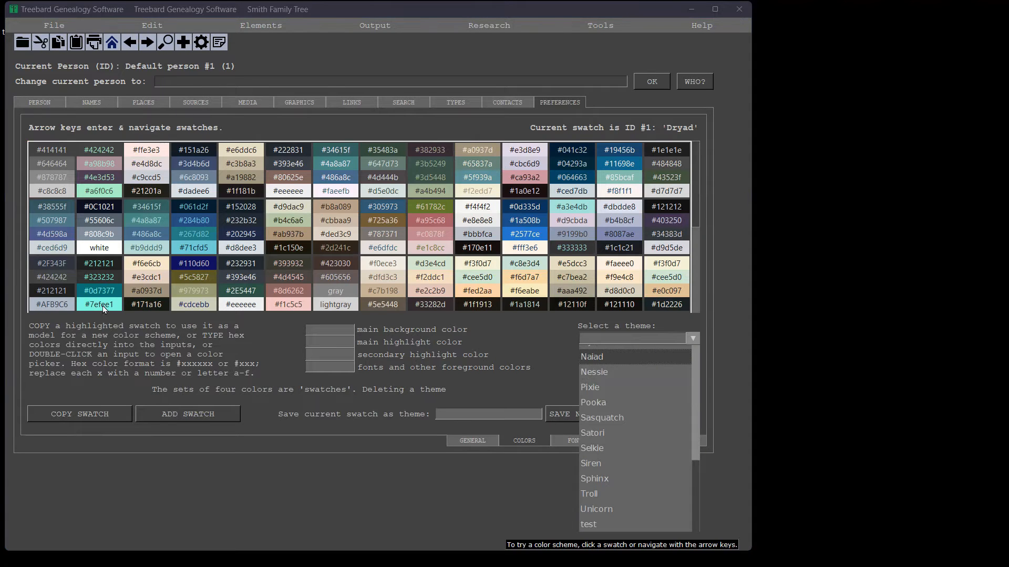
click(598, 372)
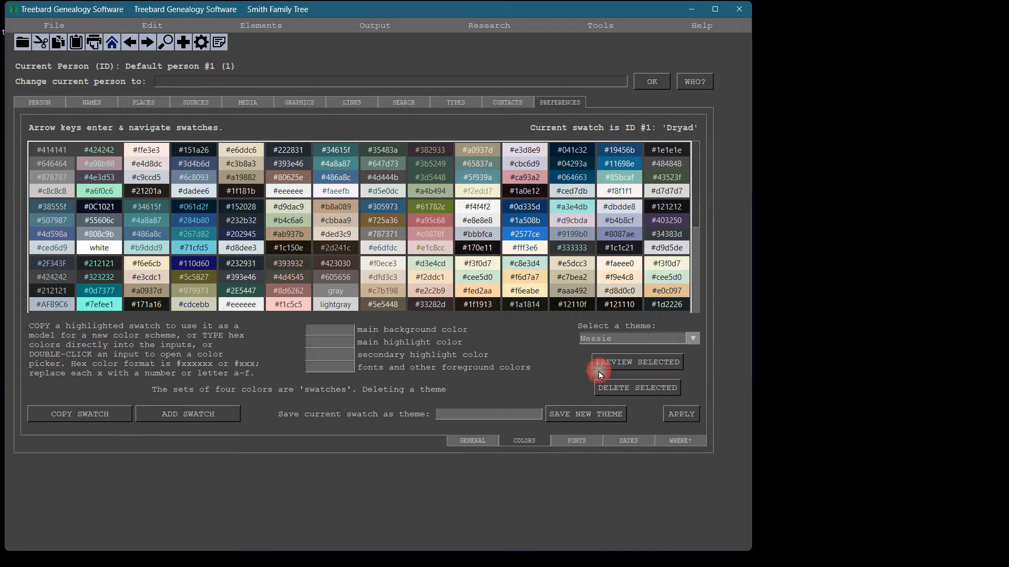
click(615, 363)
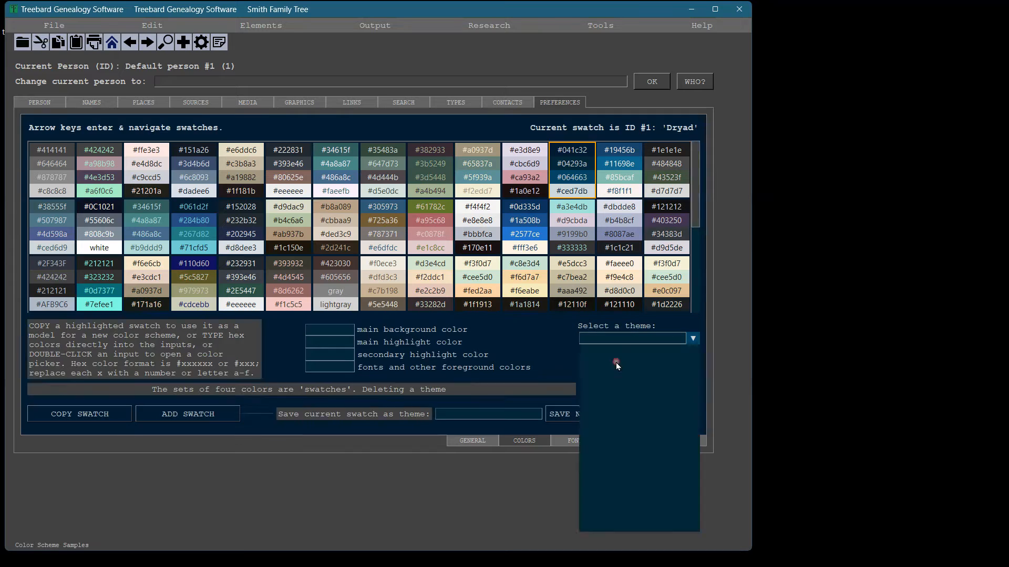
- Preview the Sasquatch theme, followed by the Sphinx theme
click(691, 339)
click(607, 417)
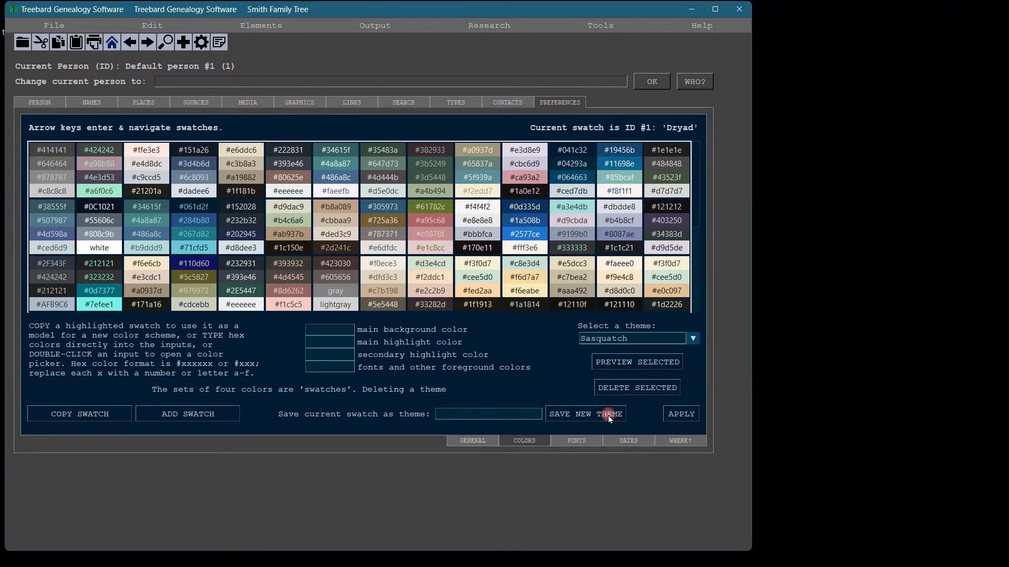
click(629, 362)
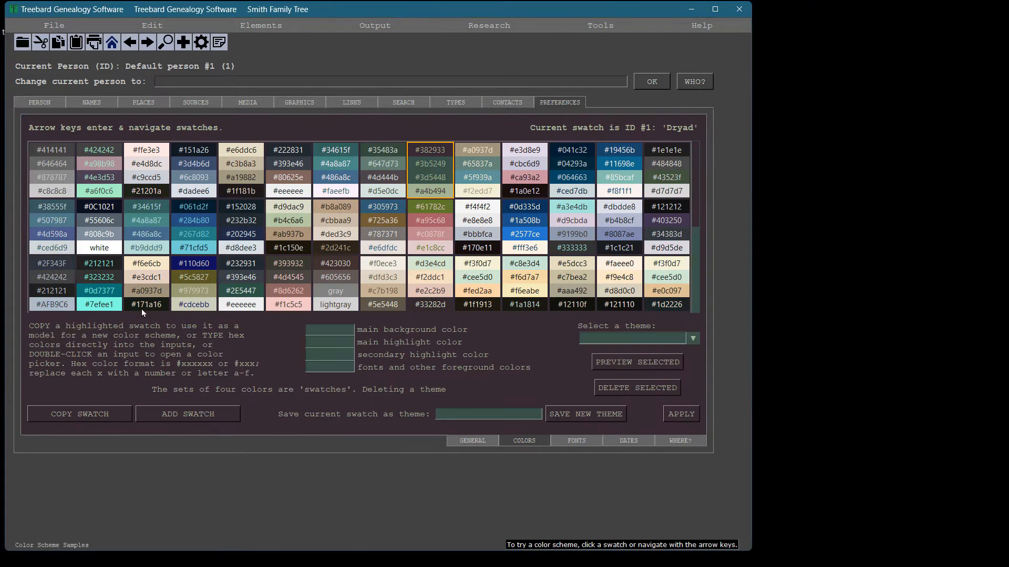
click(693, 339)
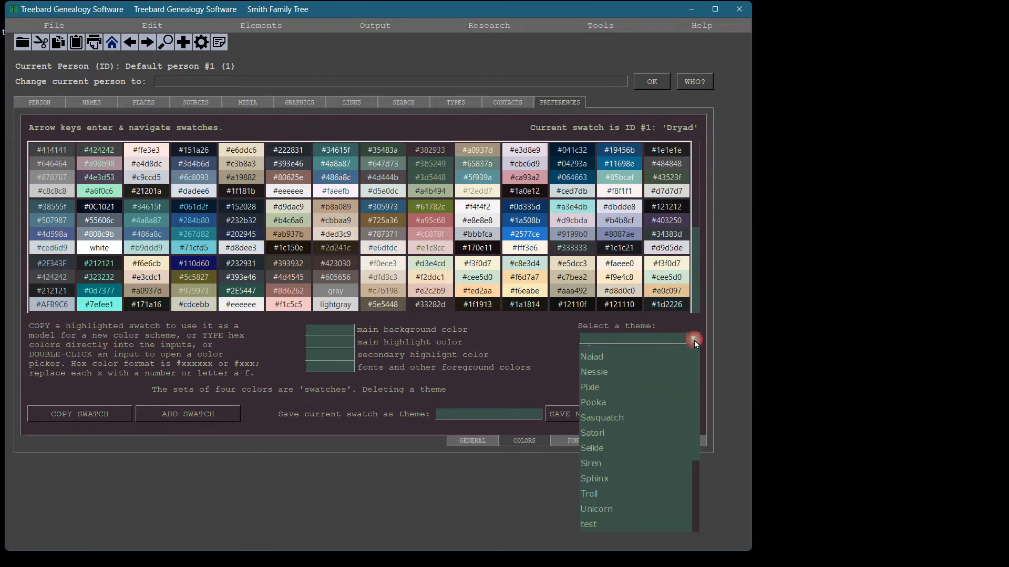
click(668, 478)
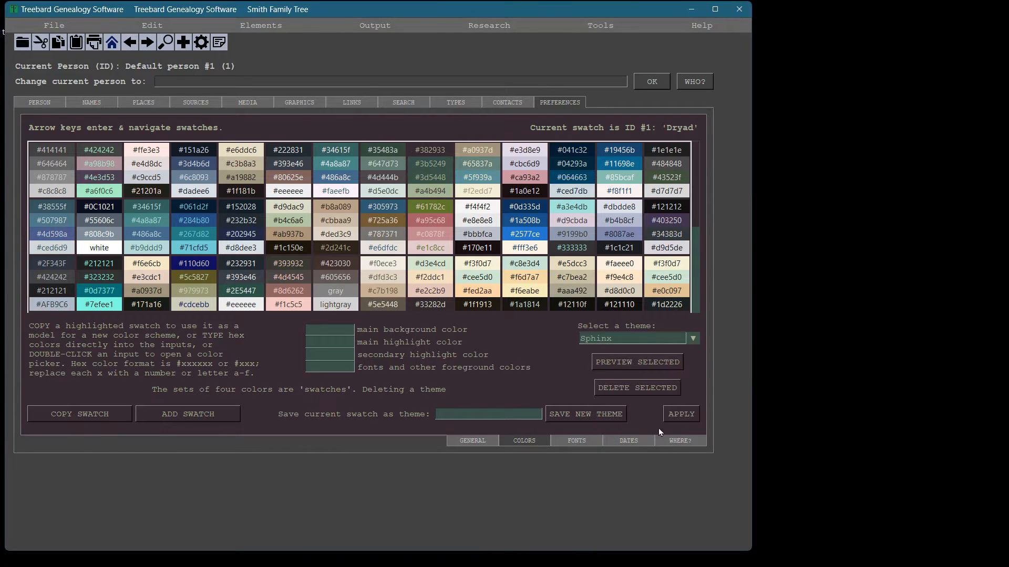
click(635, 362)
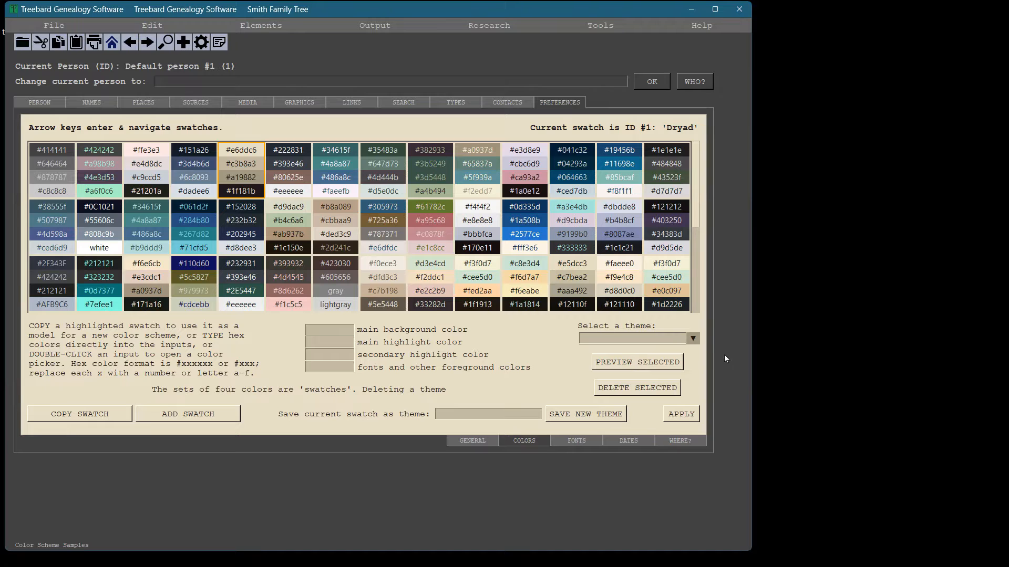
- Preview the Troll theme, followed by the Alicanto theme
click(697, 342)
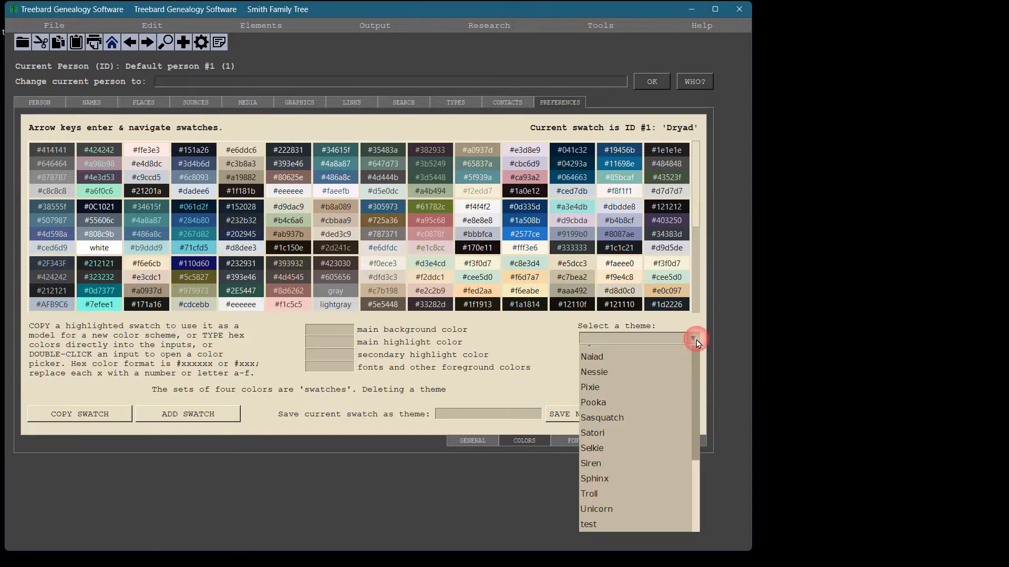
click(618, 494)
click(612, 362)
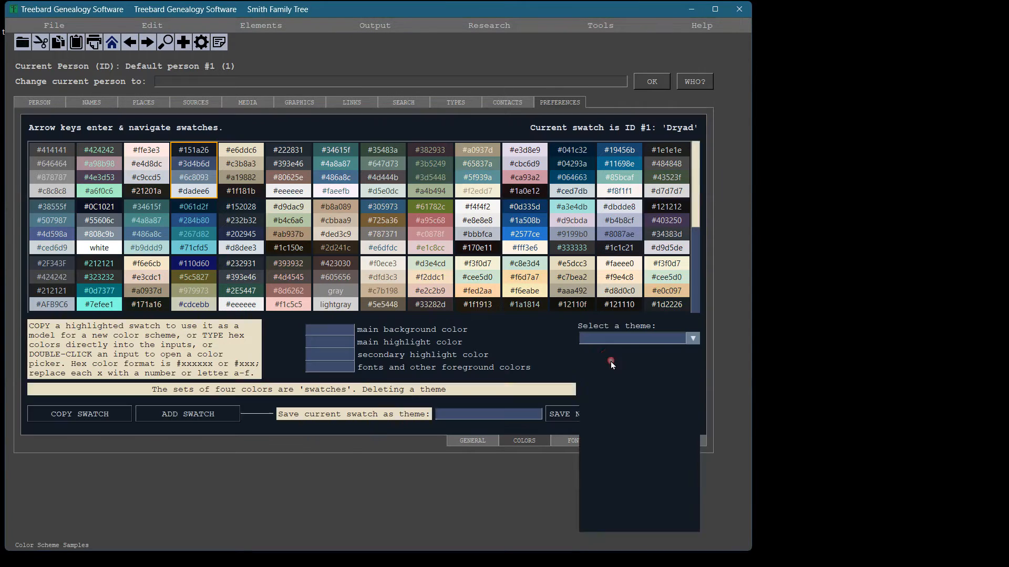
click(689, 337)
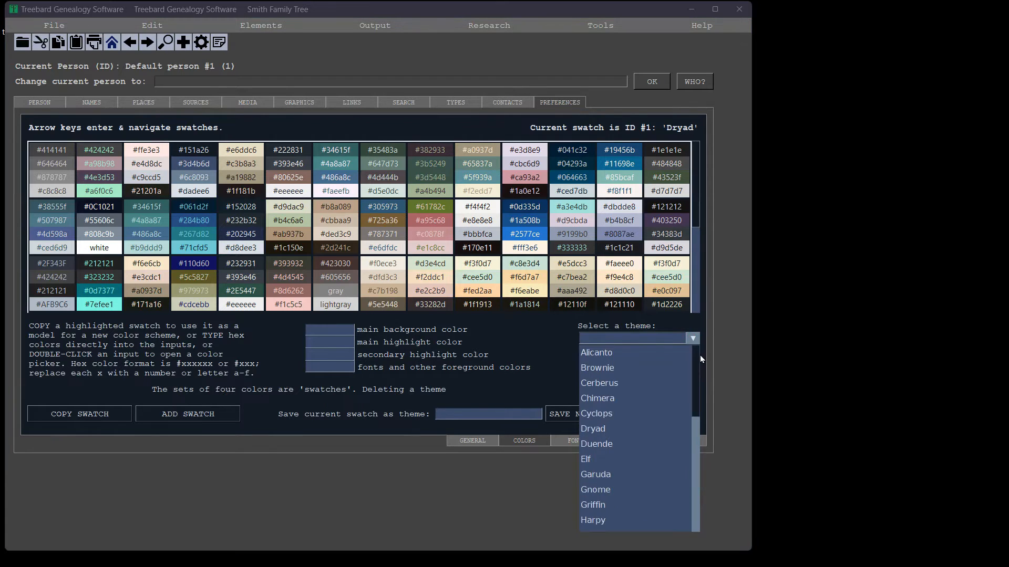
click(592, 363)
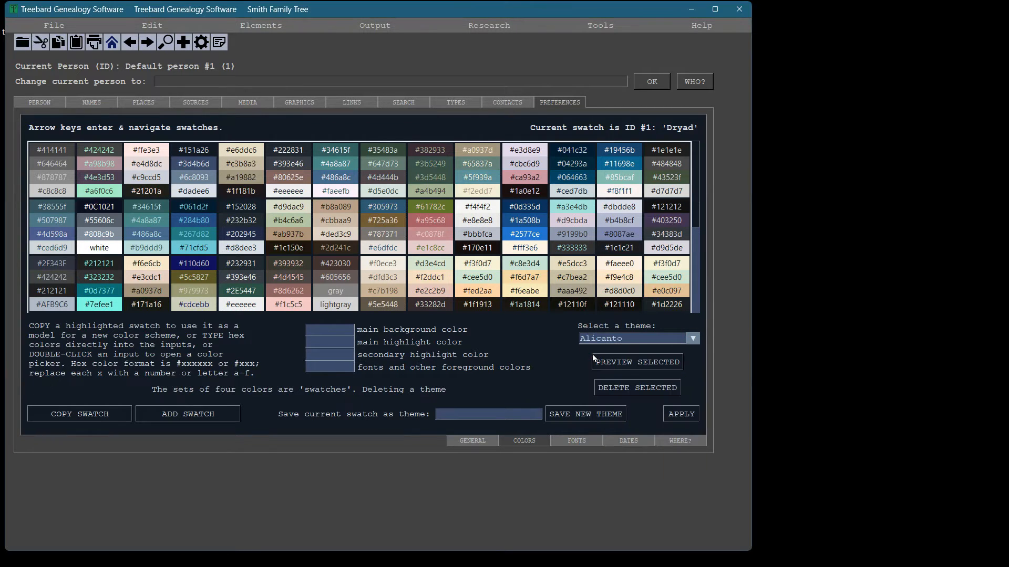
click(614, 363)
- Choose the Cerberus theme and preview its colors
click(630, 338)
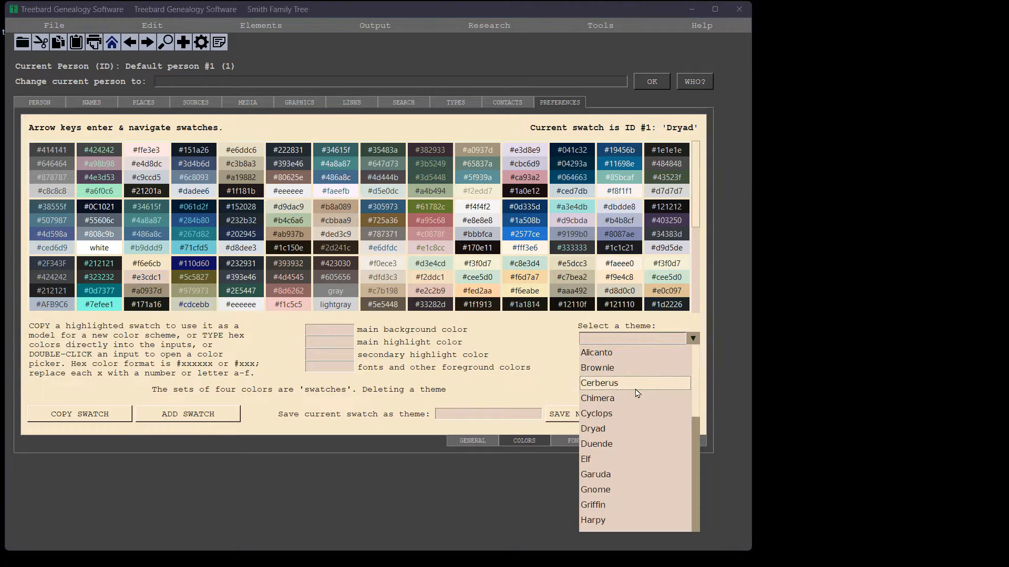
click(637, 384)
click(608, 363)
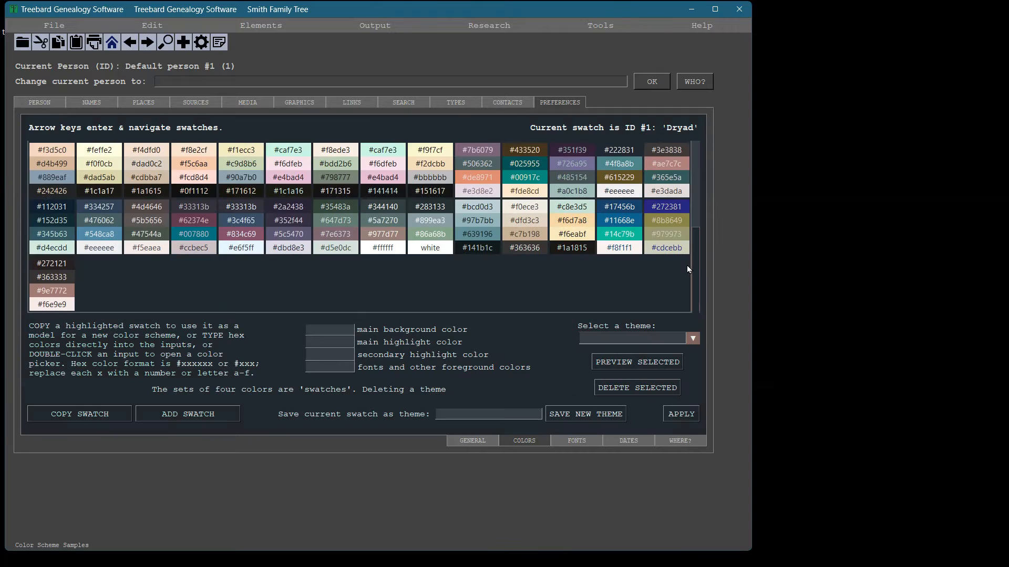
- Preview several of the last swatches in the collection, including those with backgrounds #f9f7cf, #f8e2cf, #feffe2 and #f3d5c0
scroll(689, 267, down, 5)
click(486, 217)
click(420, 170)
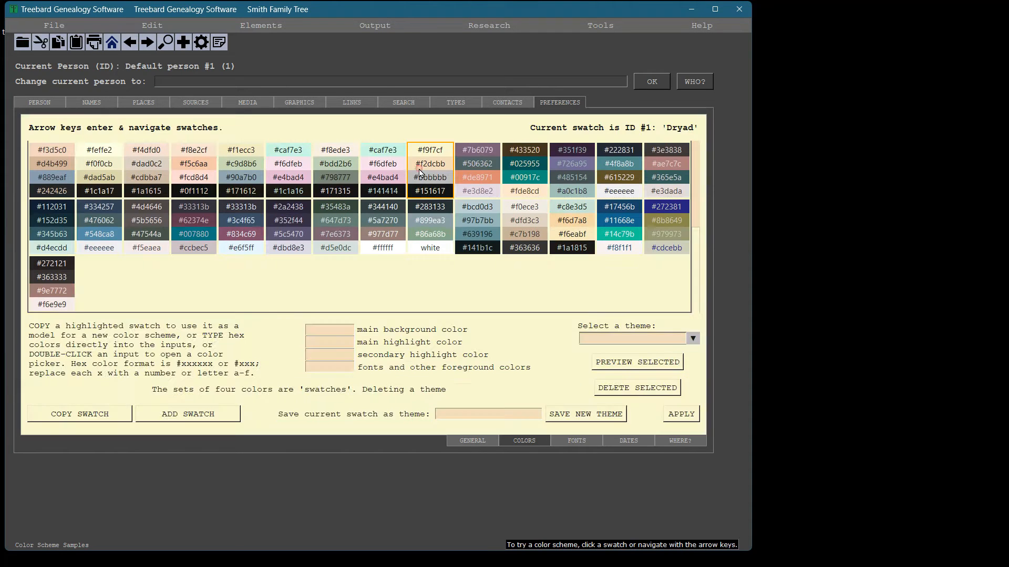
click(190, 182)
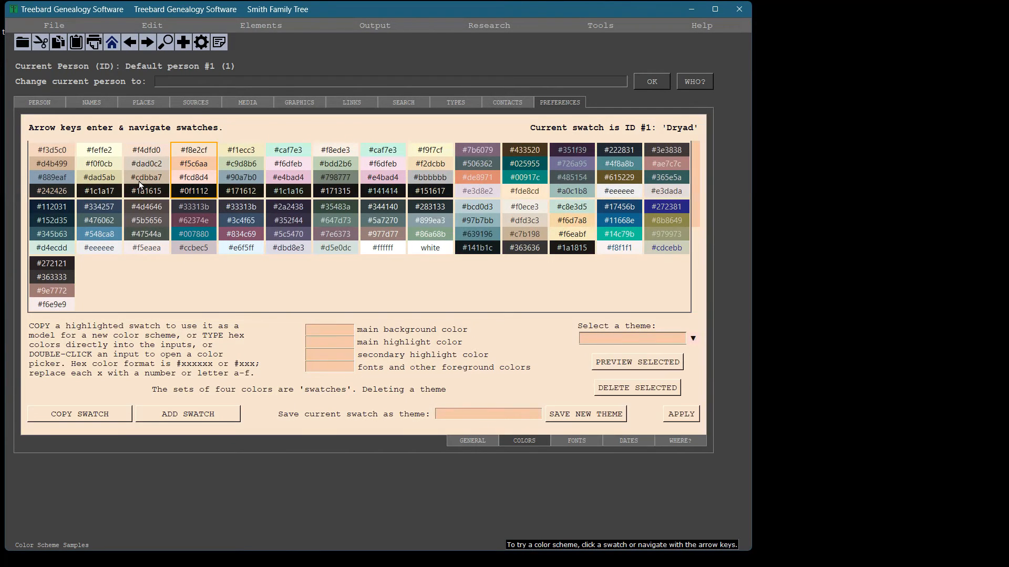
click(114, 184)
click(56, 175)
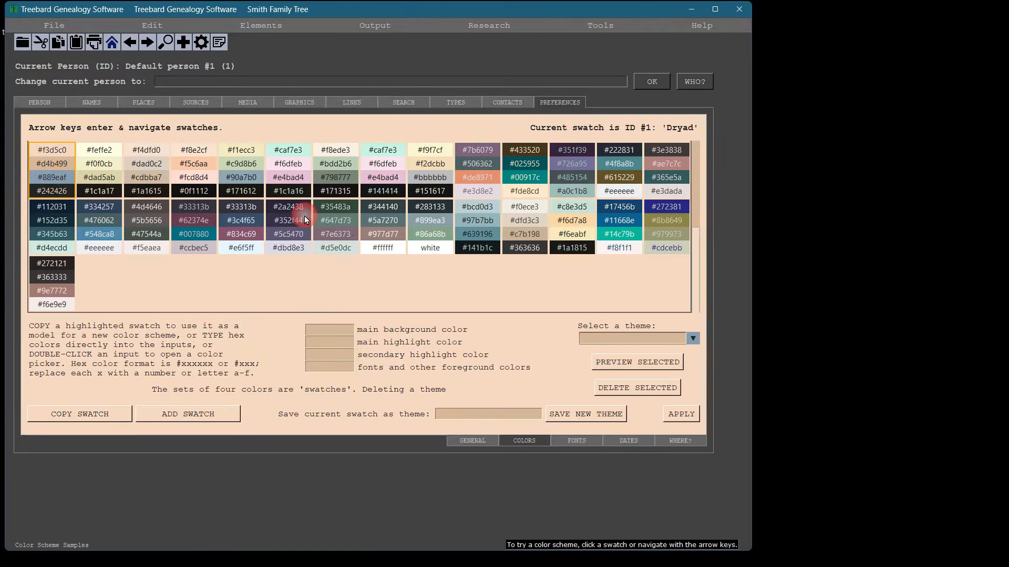
click(375, 224)
click(576, 206)
- Select the swatch with background #17456b, look through the named themes, and apply the swatch's color scheme to the whole program
click(611, 235)
click(692, 338)
scroll(685, 452, down, 5)
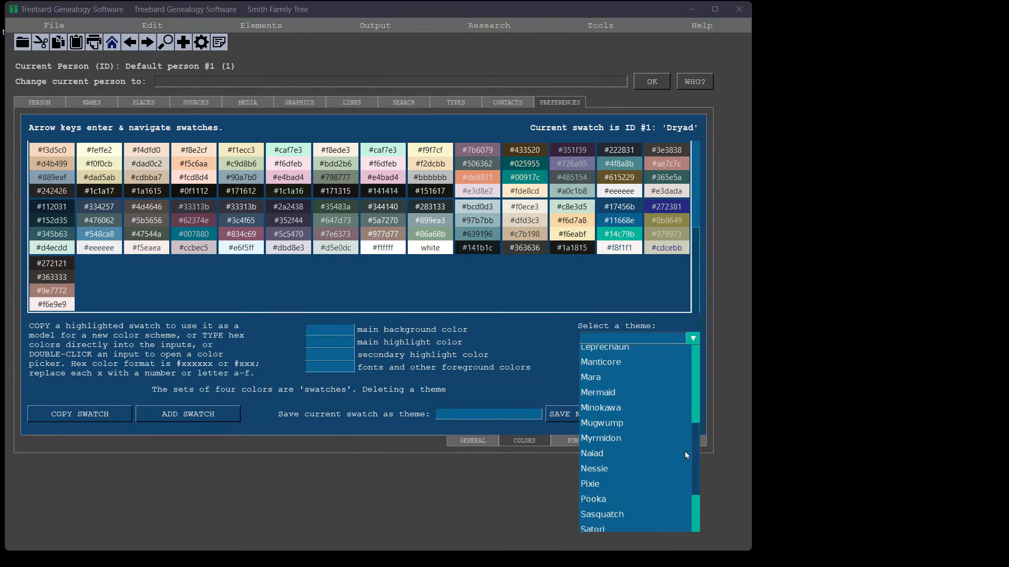
scroll(689, 494, up, 5)
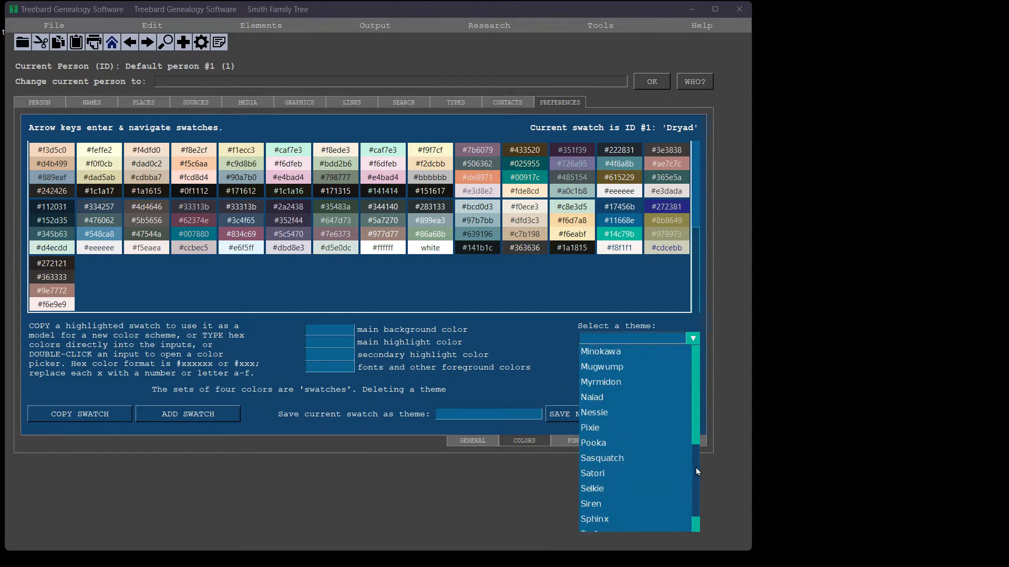
mouse_move(691, 362)
mouse_down()
mouse_move(690, 507)
mouse_move(689, 364)
mouse_up()
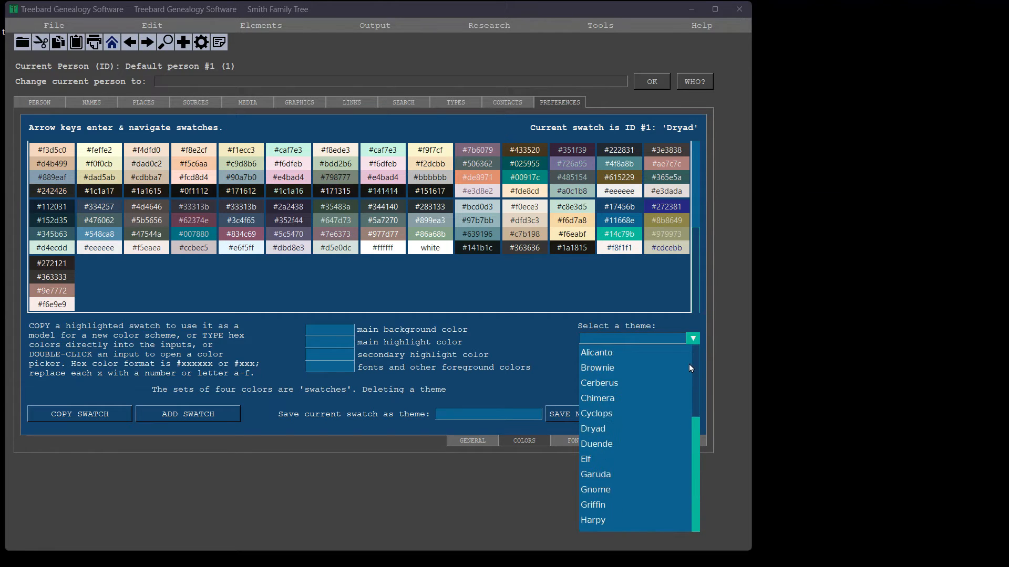
click(691, 339)
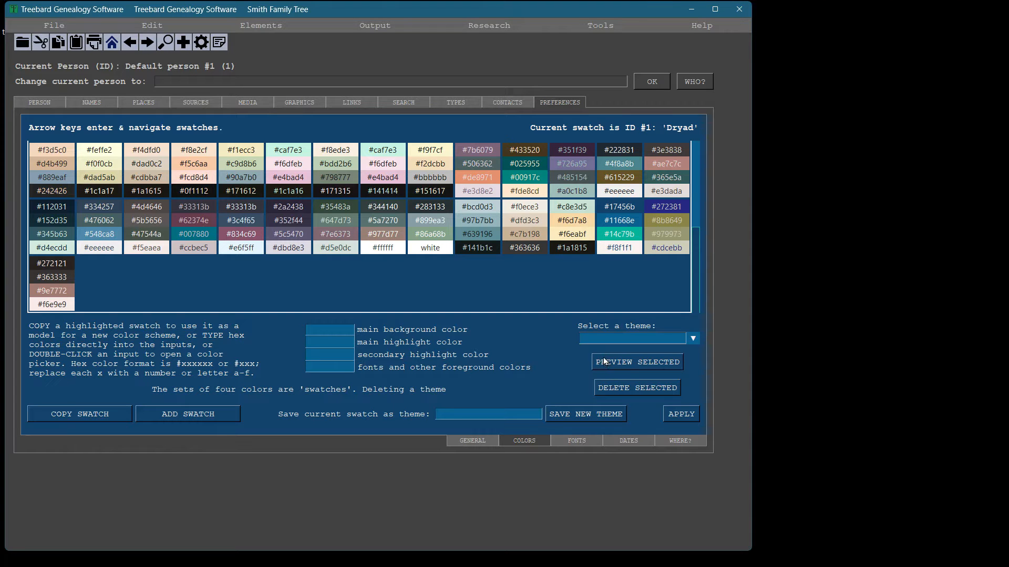
click(683, 415)
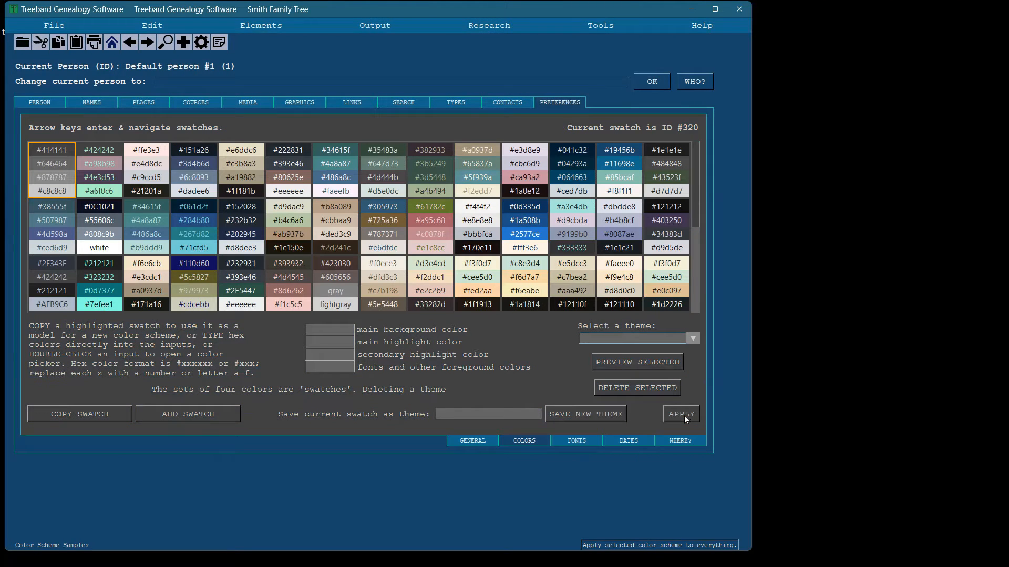
- Preview the first-row swatches with backgrounds #151a26, #e6ddc6, #222831, #34615f and #35483a
click(197, 181)
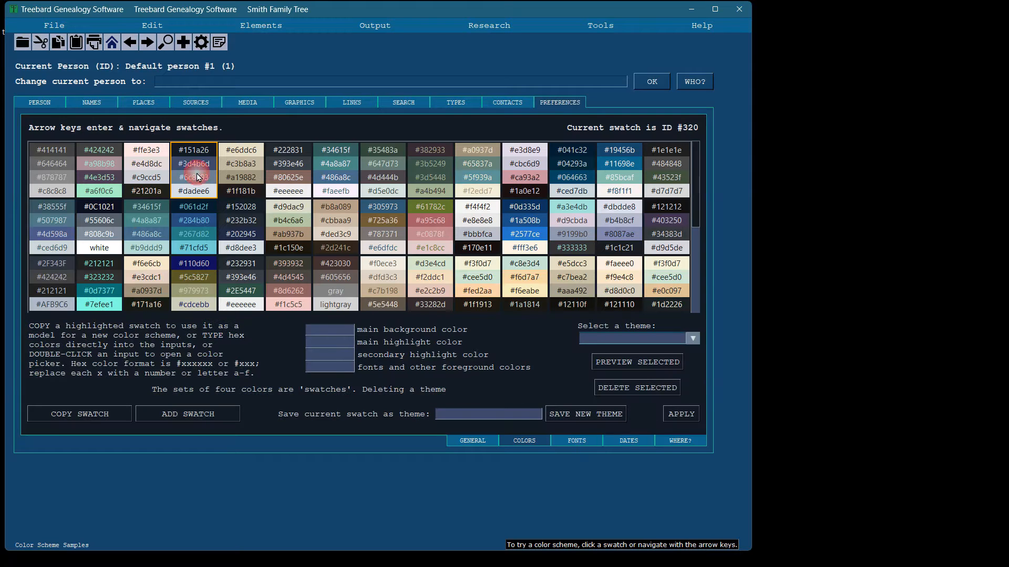
click(241, 165)
click(288, 174)
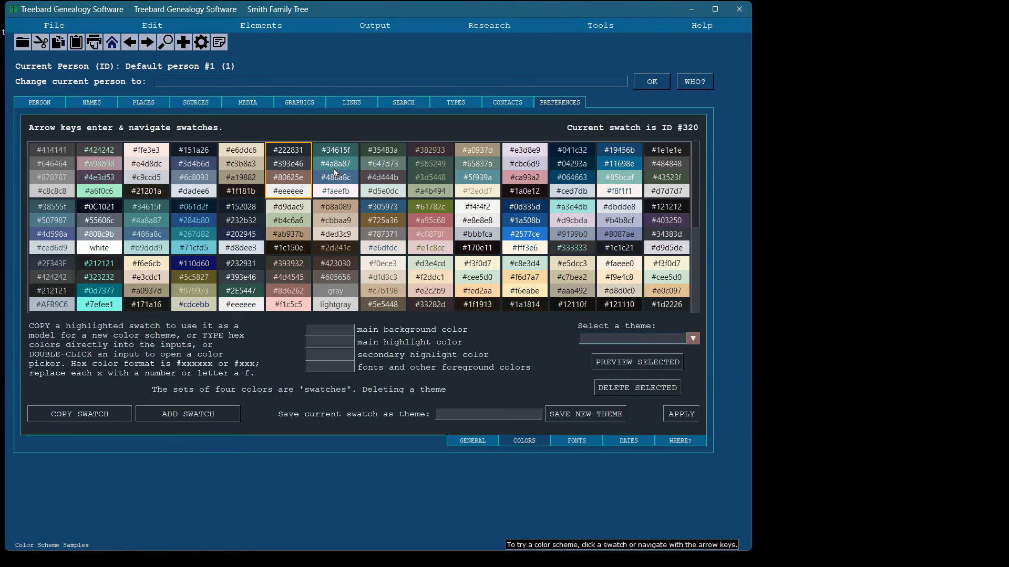
click(334, 167)
click(378, 165)
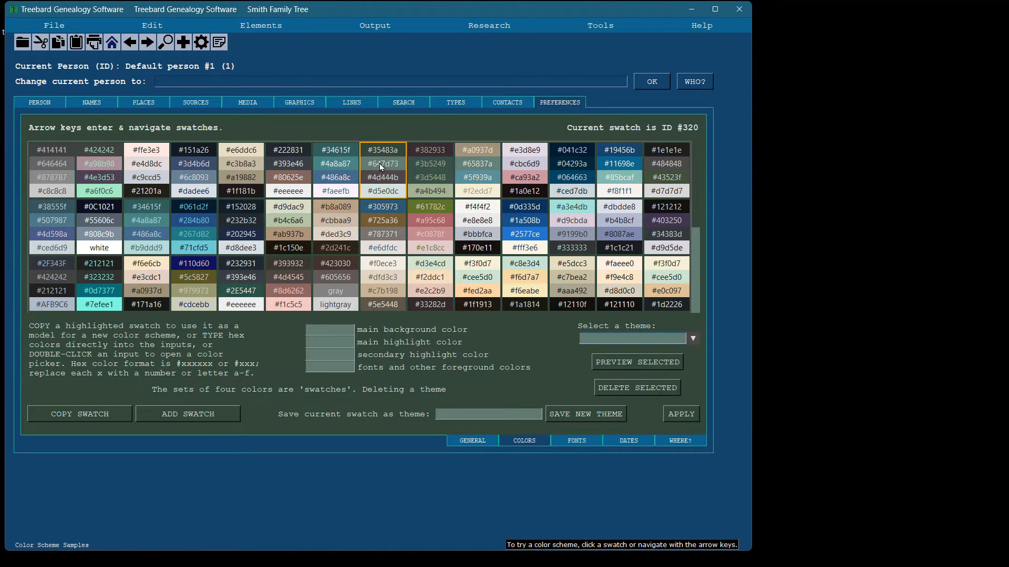
- Preview the swatches below #35483a in the same column, including those with backgrounds #f0ece3, #caf7e3 and #344140
key(Down)
key(Down)
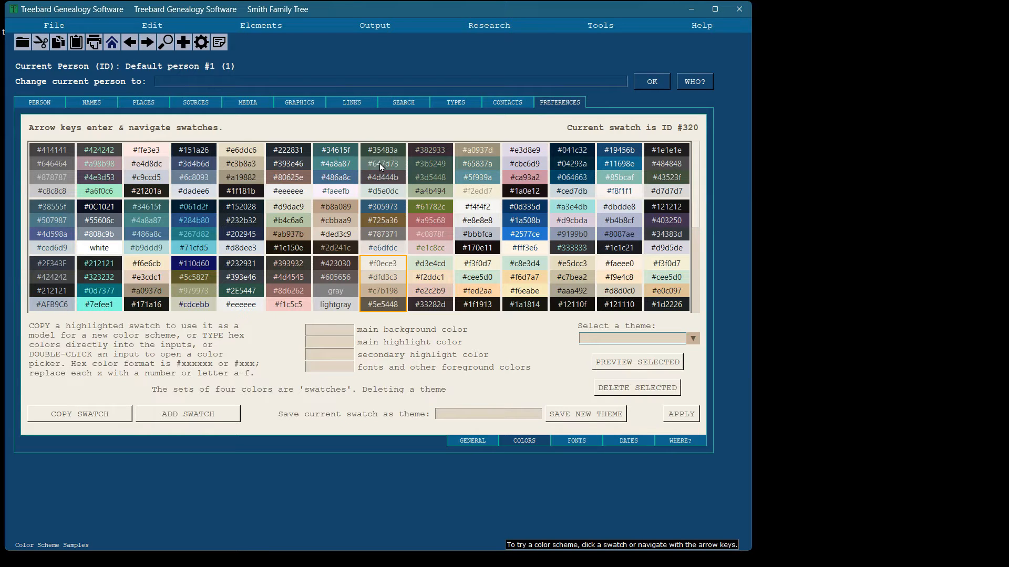
key(Down)
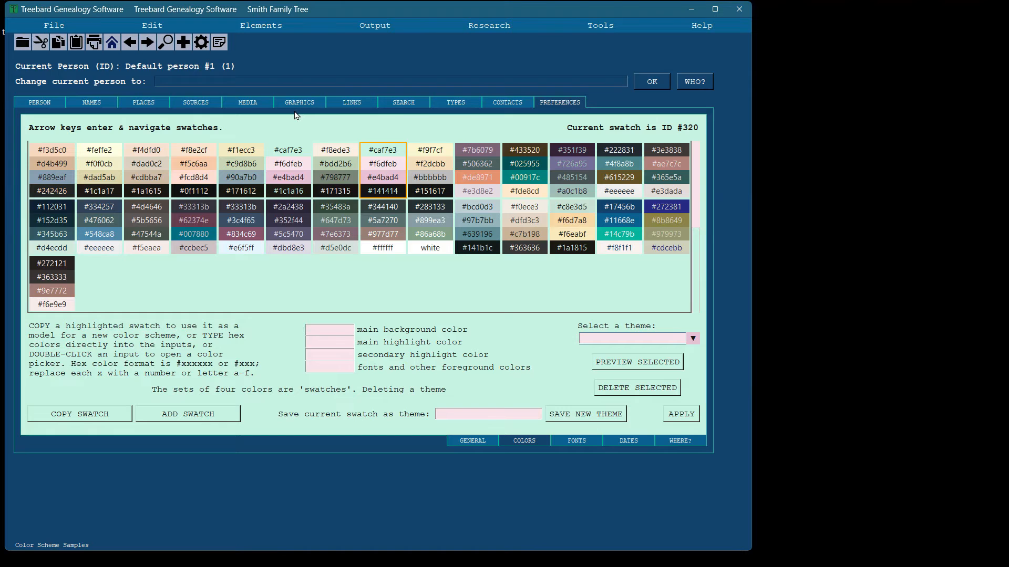
key(Up)
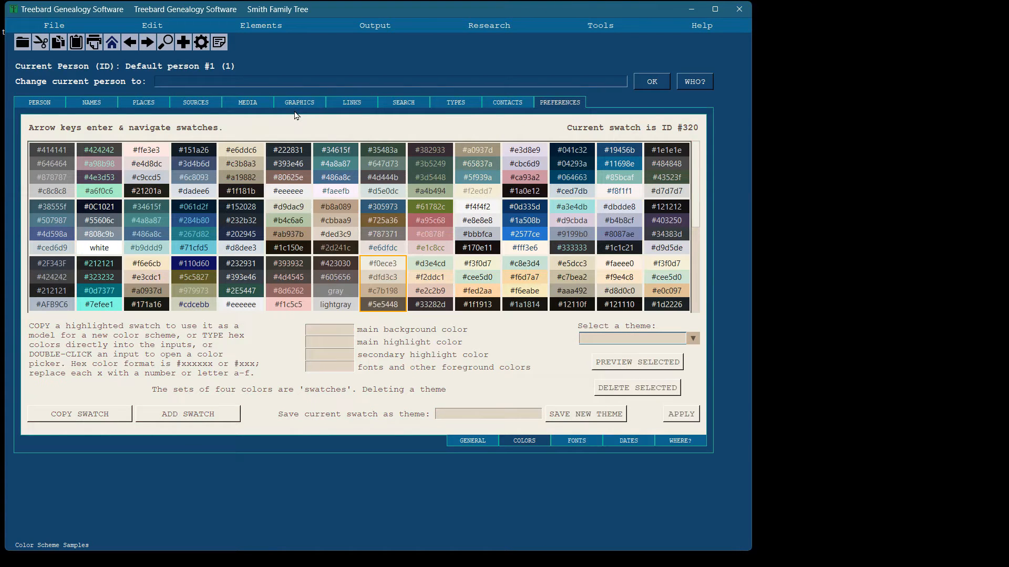
key(Down)
key(Down)
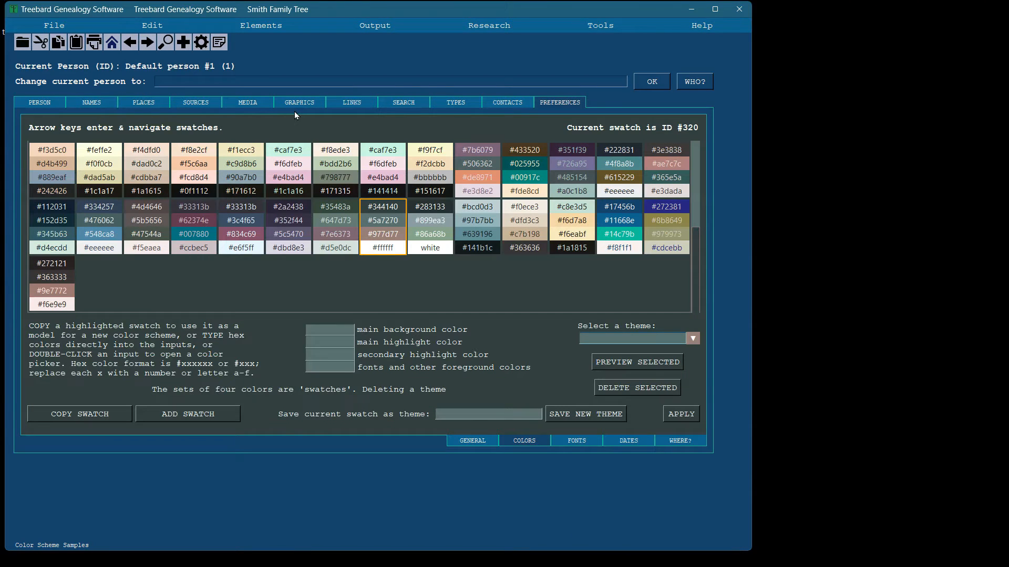
- Preview the swatches in the row above #344140, including those with backgrounds #433520, #351f39 and #222831
key(Up)
key(Right)
key(Right)
key(Right)
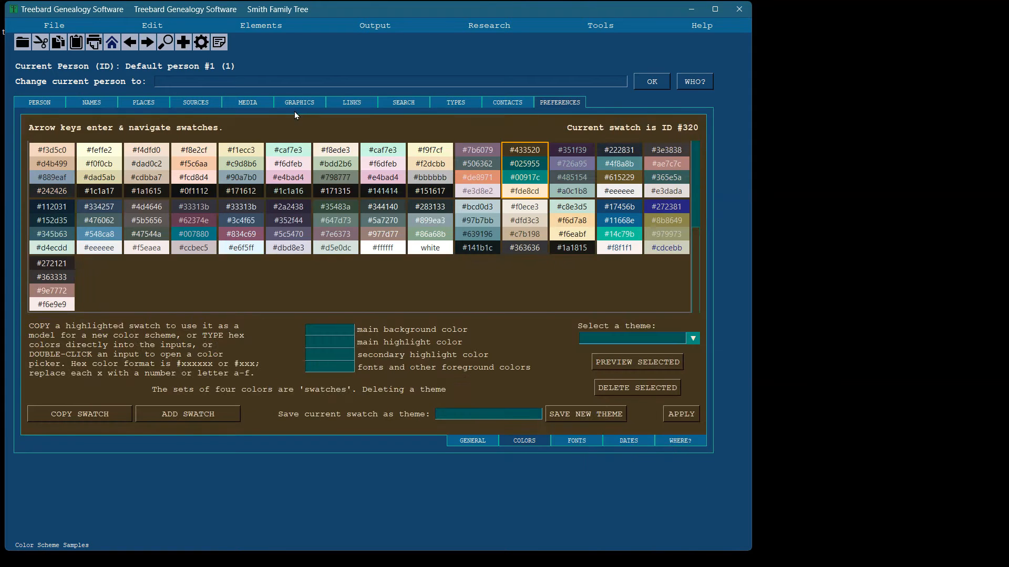
key(Right)
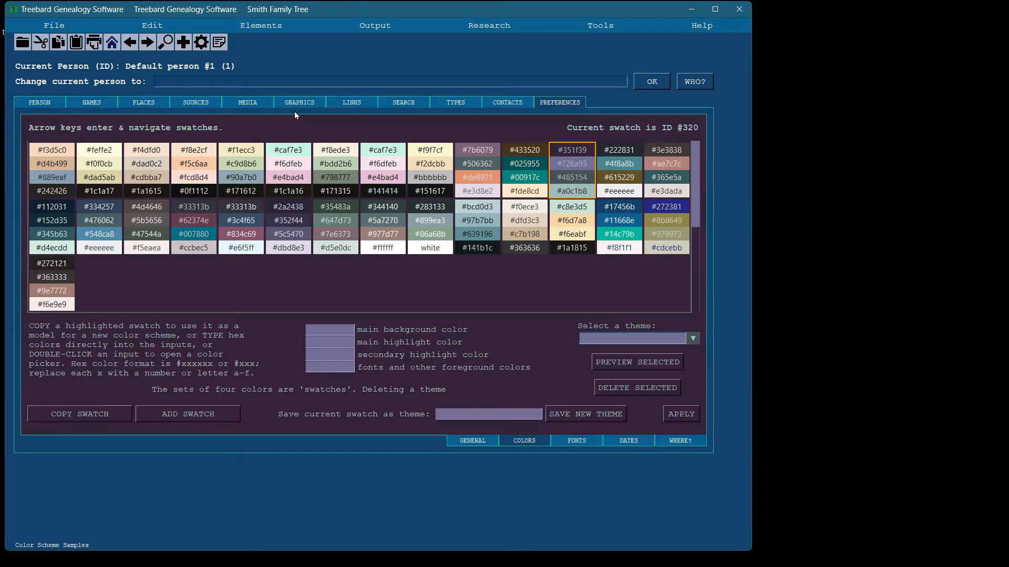
key(Right)
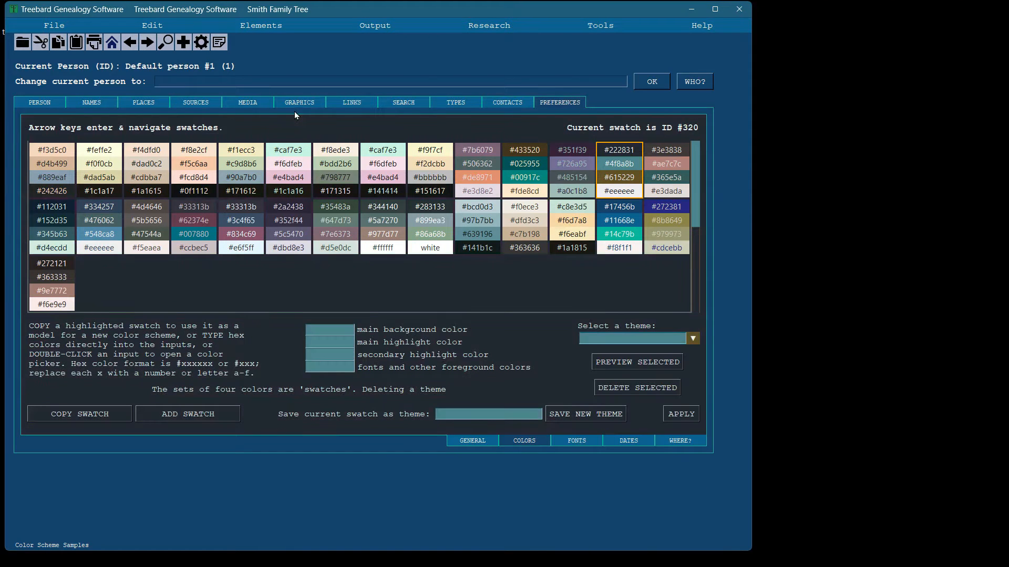
key(Right)
- Select the swatch with background #bcd0d3, apply its color scheme to the whole program, and view it on the person page
key(Down)
key(Left)
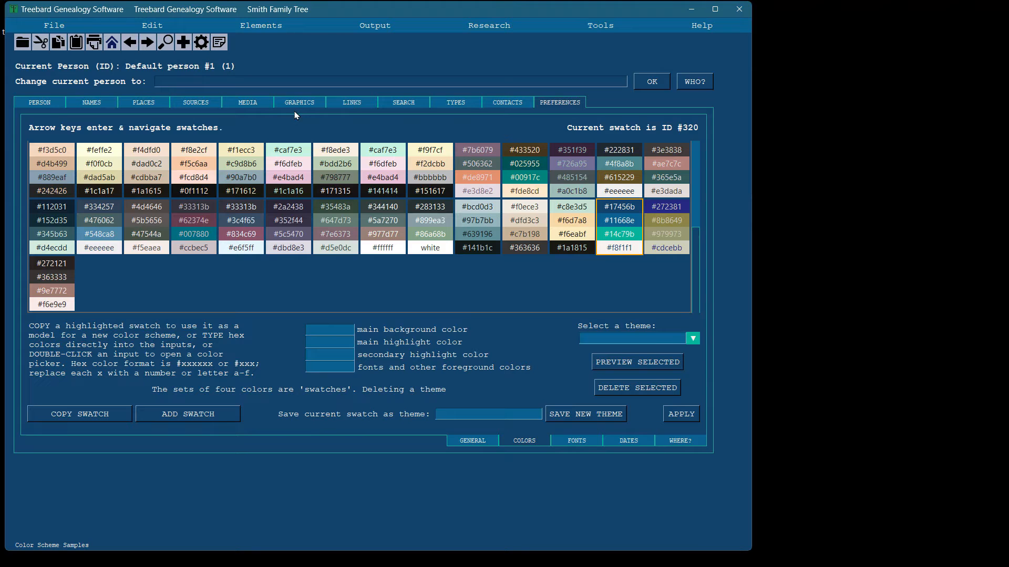
key(Left)
key(Left)
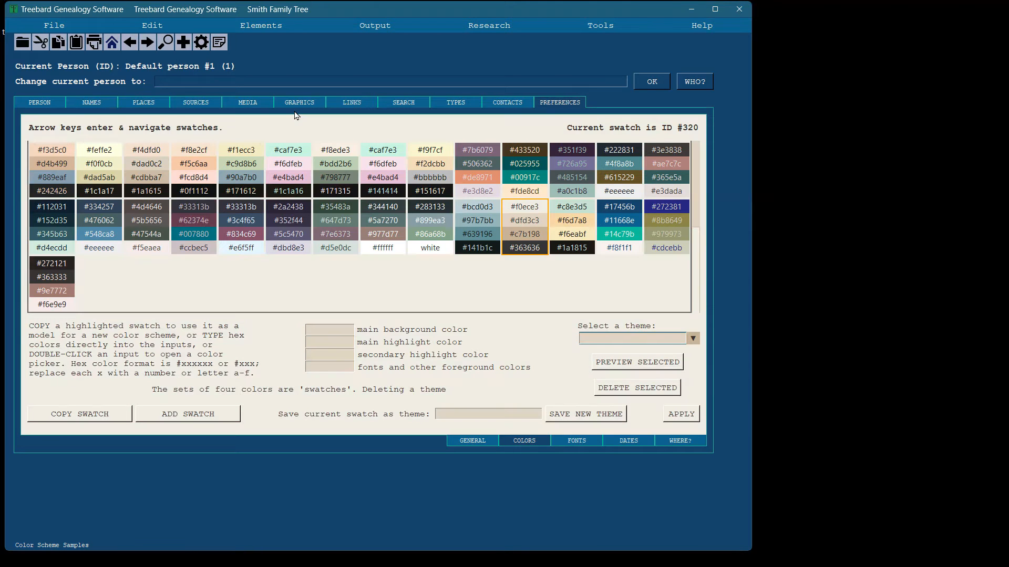
key(Left)
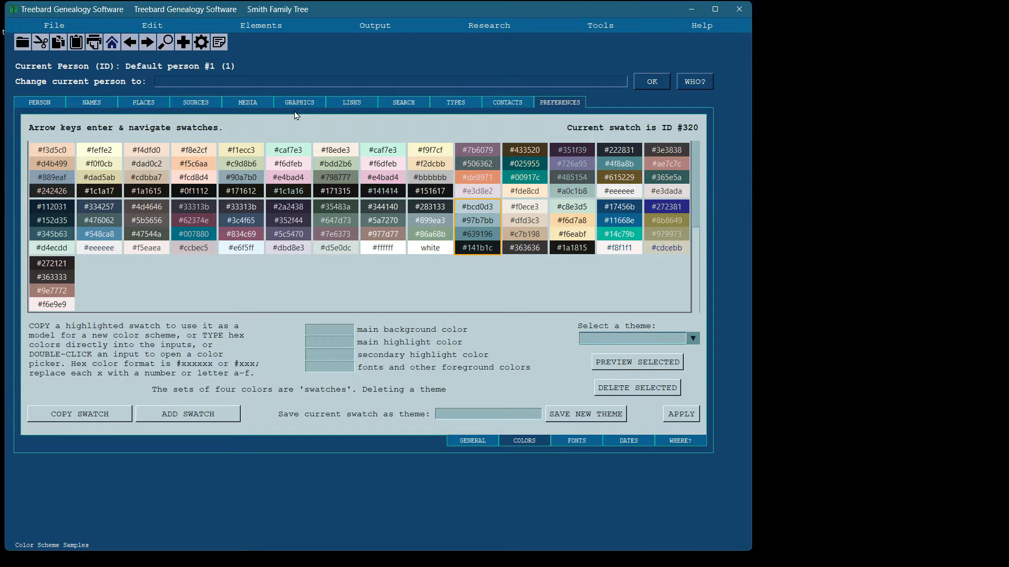
click(681, 414)
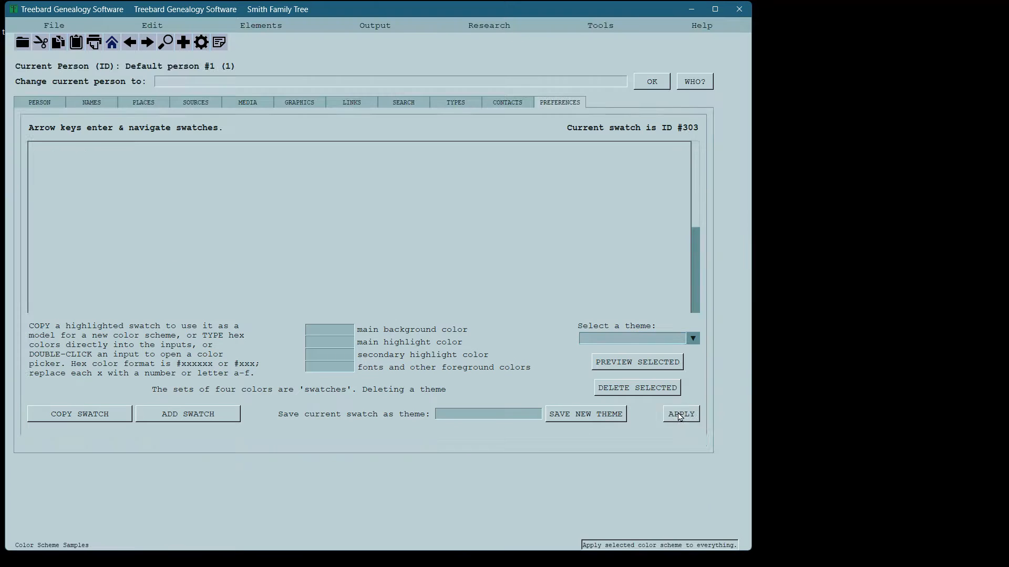
click(37, 102)
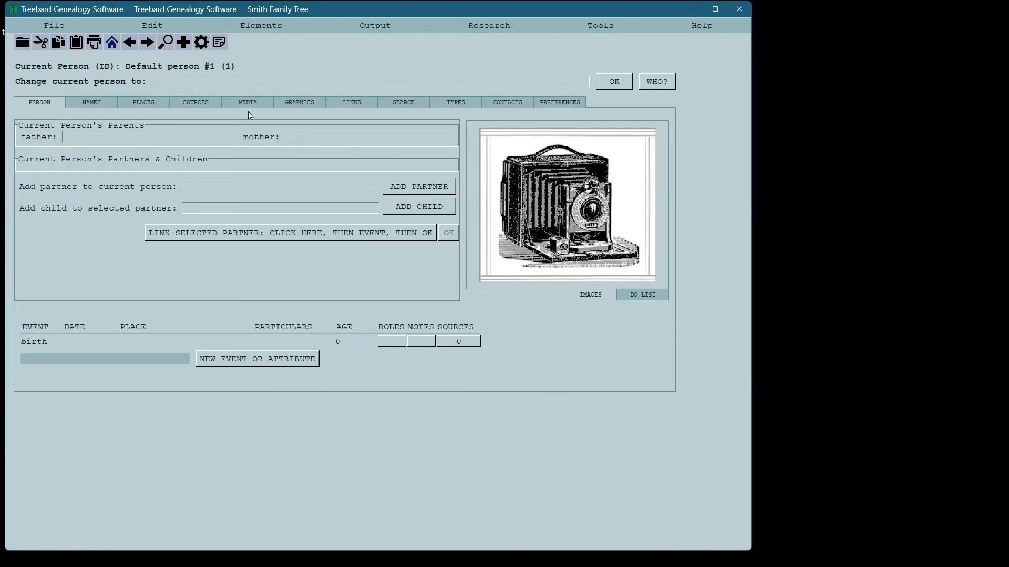
- Return to the color preferences, select the swatch with background #112031, and apply its color scheme to the whole program
click(563, 103)
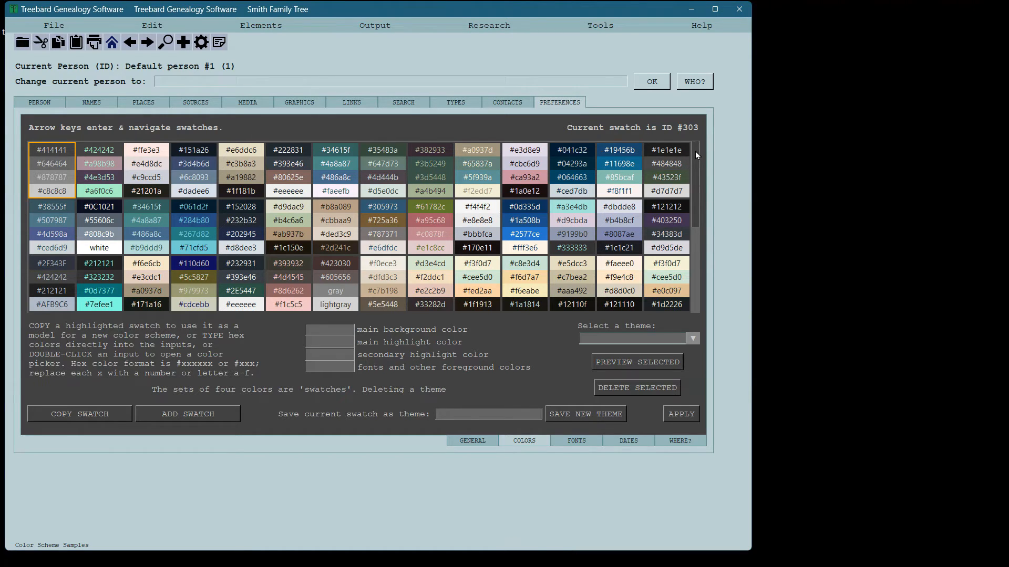
drag(695, 153, 692, 248)
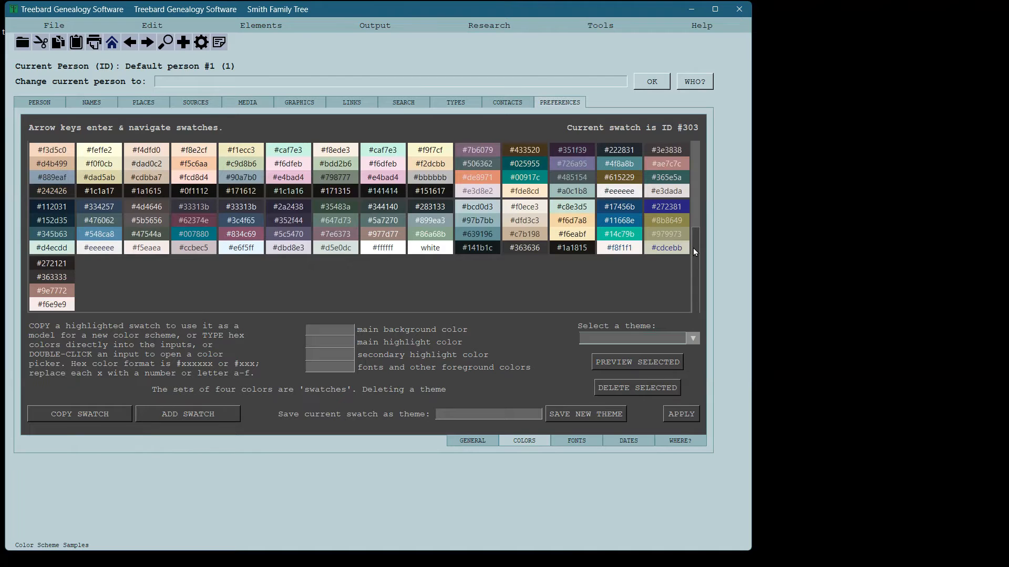
click(473, 226)
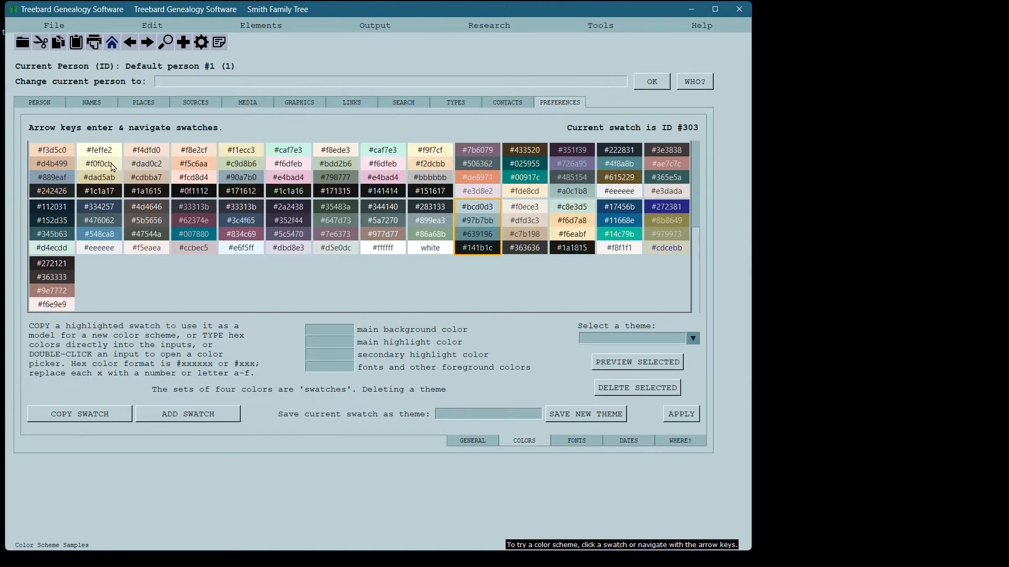
click(48, 219)
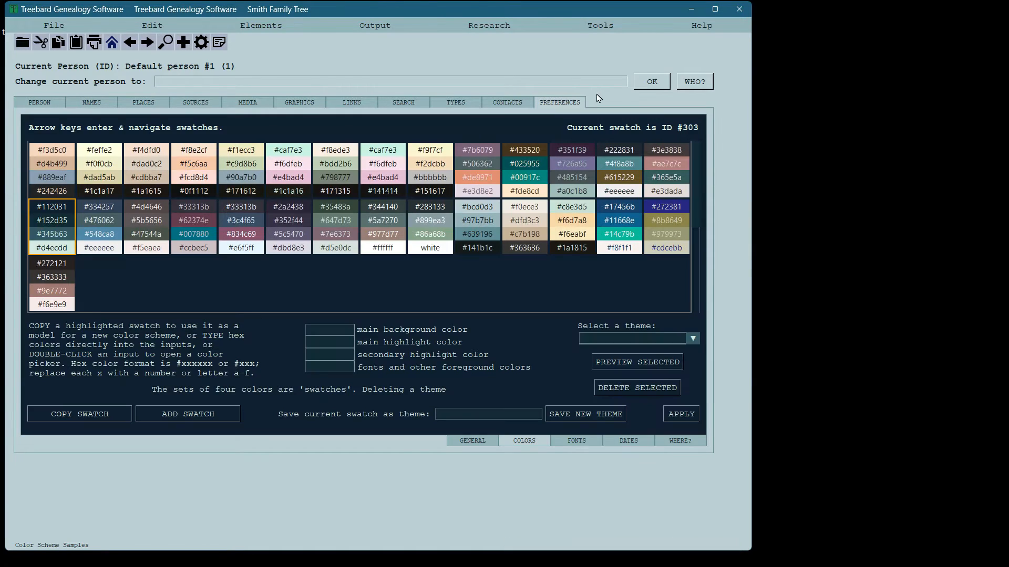
click(680, 414)
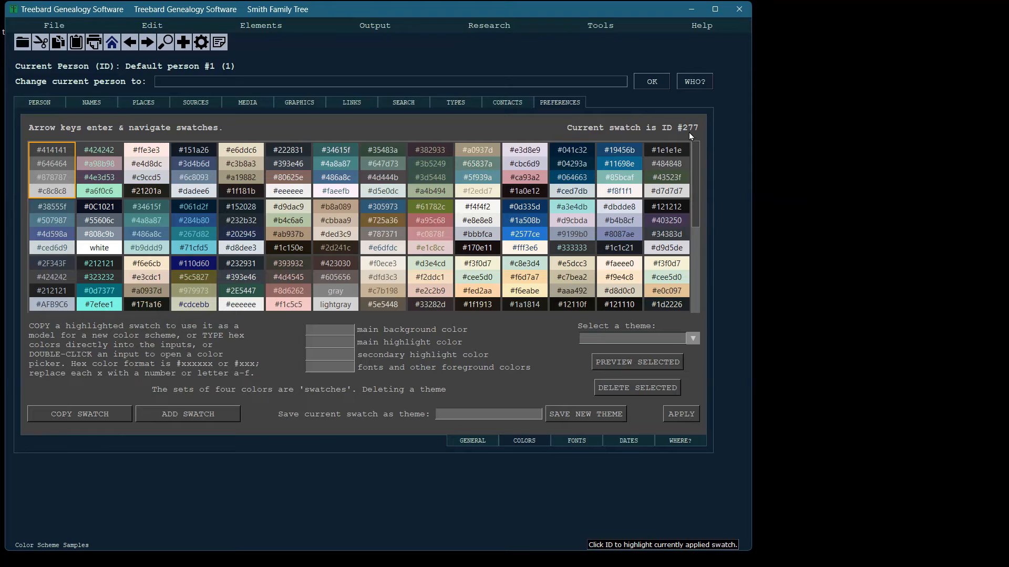
- Save the swatch with background #112031 as a new theme named Grease Monkey and find it in the list of themes
drag(697, 165, 704, 265)
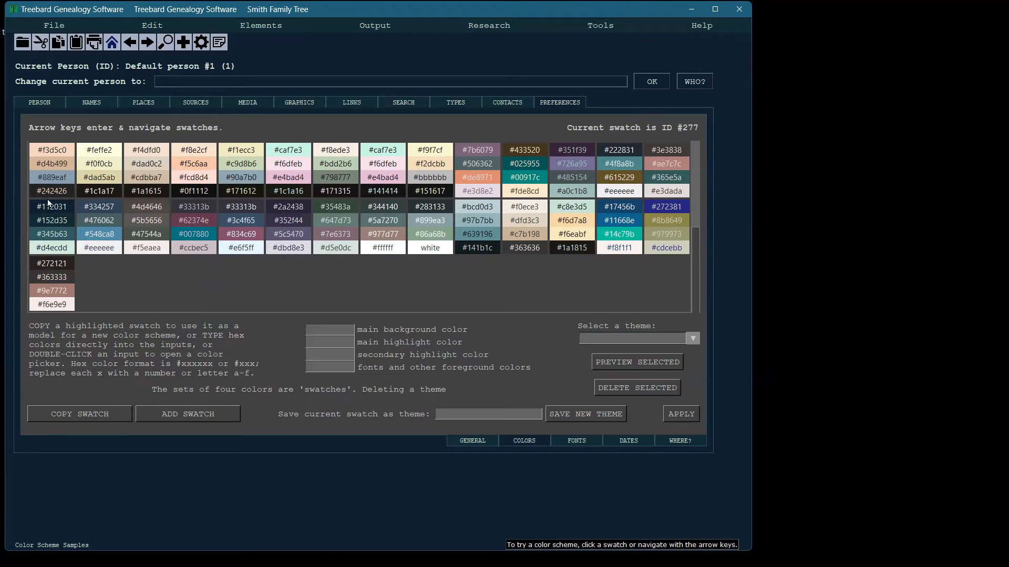
click(52, 221)
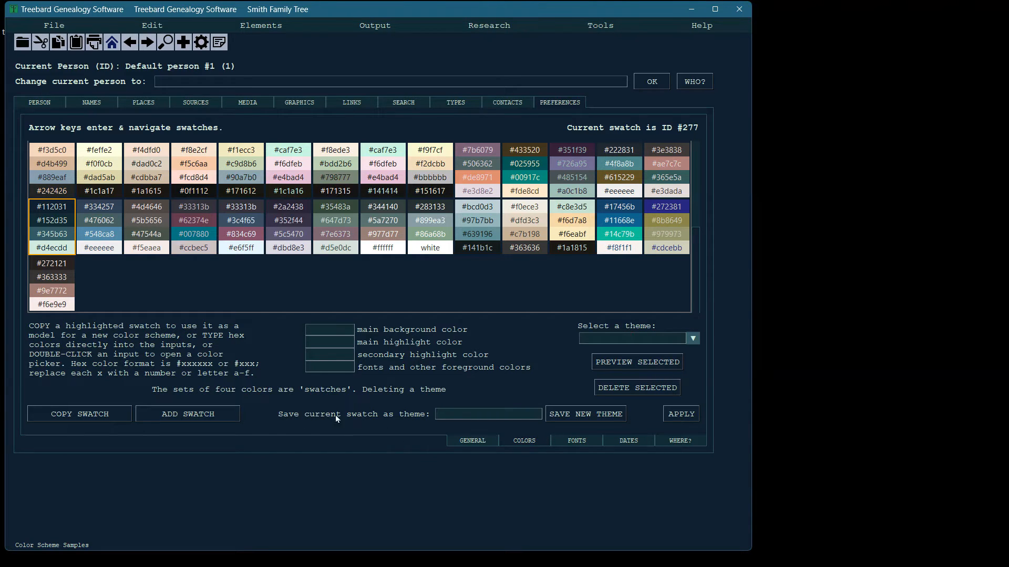
click(451, 411)
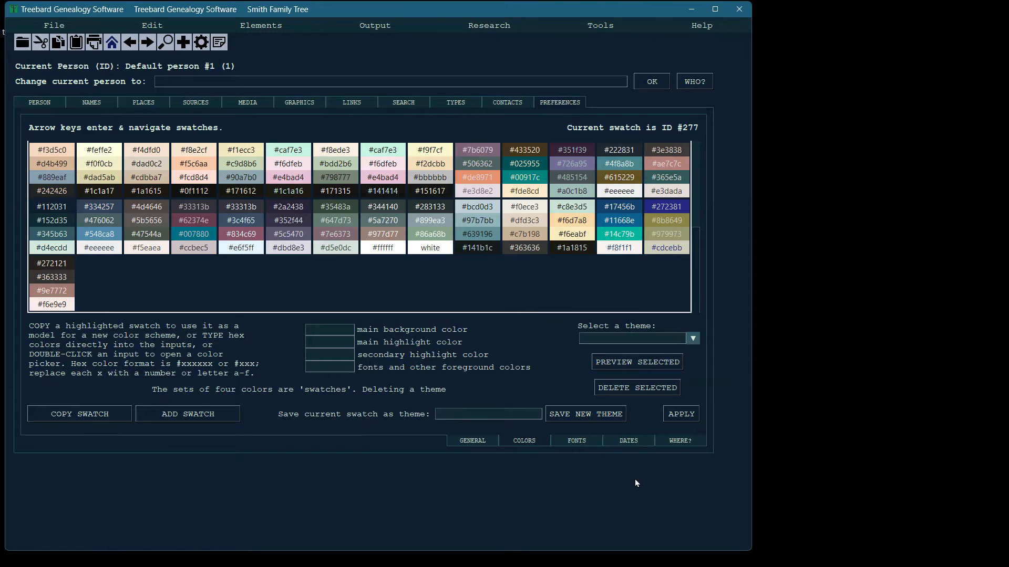
text(ase Monkey)
click(565, 414)
click(693, 339)
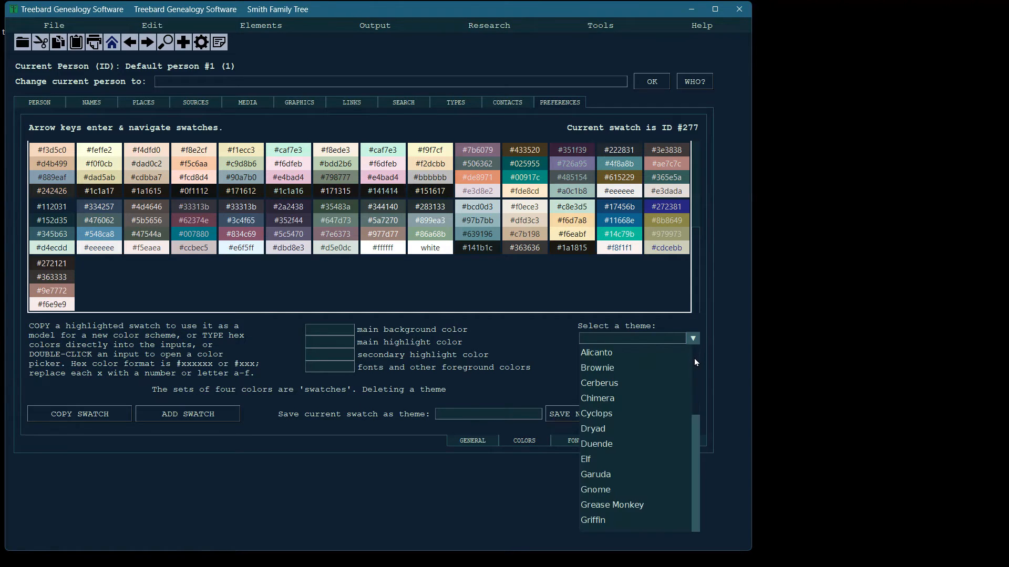
drag(694, 359, 693, 384)
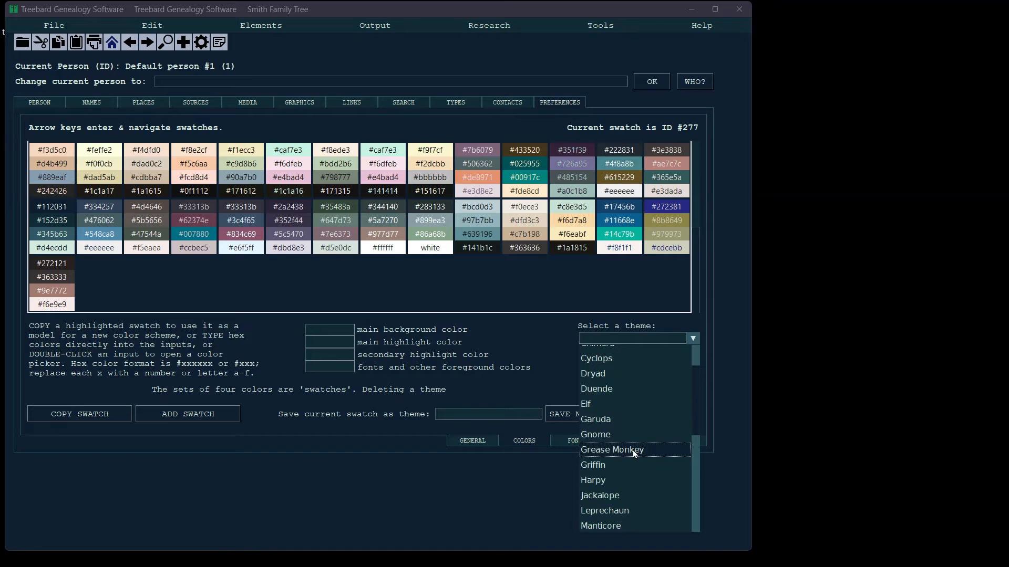
- Apply the color scheme of the swatch with background #272381 to the whole program and view it on the person, names, places and sources pages
click(666, 214)
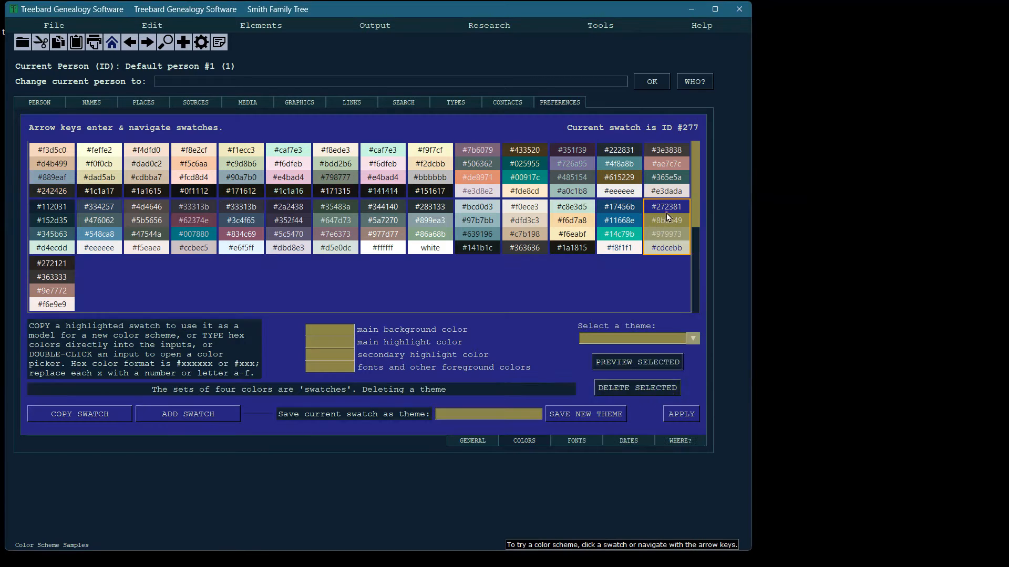
click(683, 415)
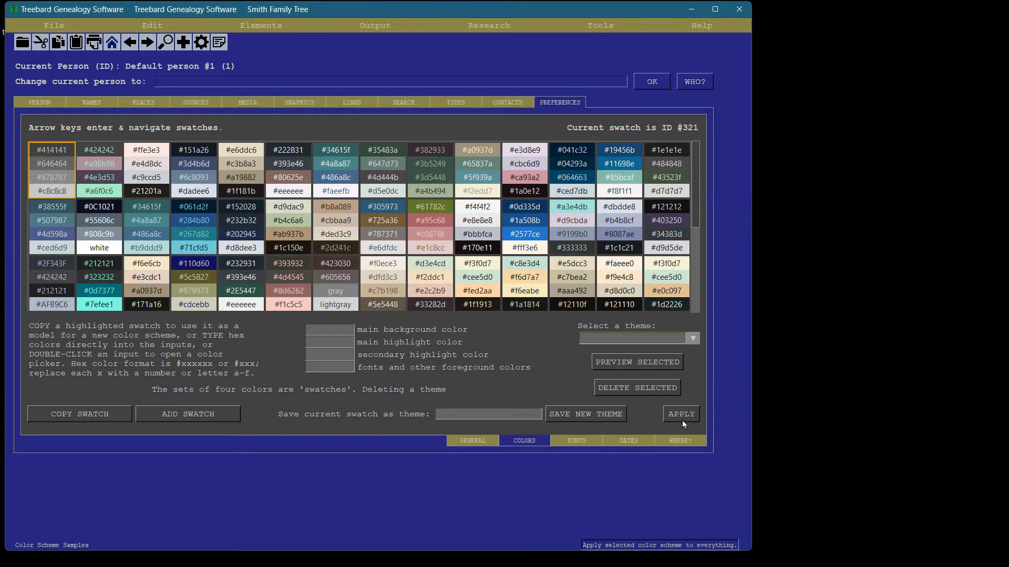
click(34, 103)
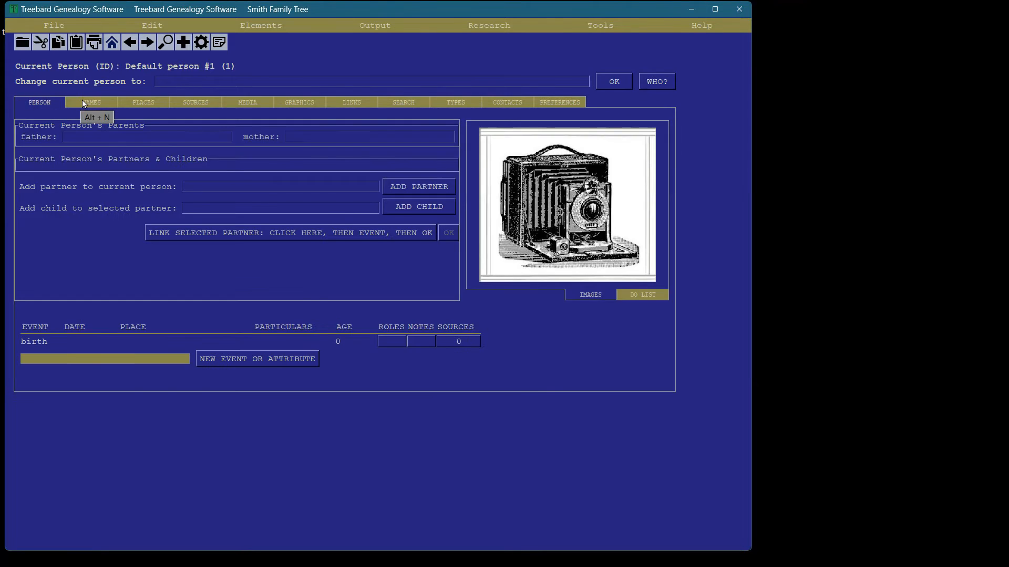
click(82, 101)
click(153, 102)
click(190, 102)
click(40, 102)
- Preview the Grease Monkey theme, apply it to the whole program, and check it on the person page before returning to the color preferences
click(570, 103)
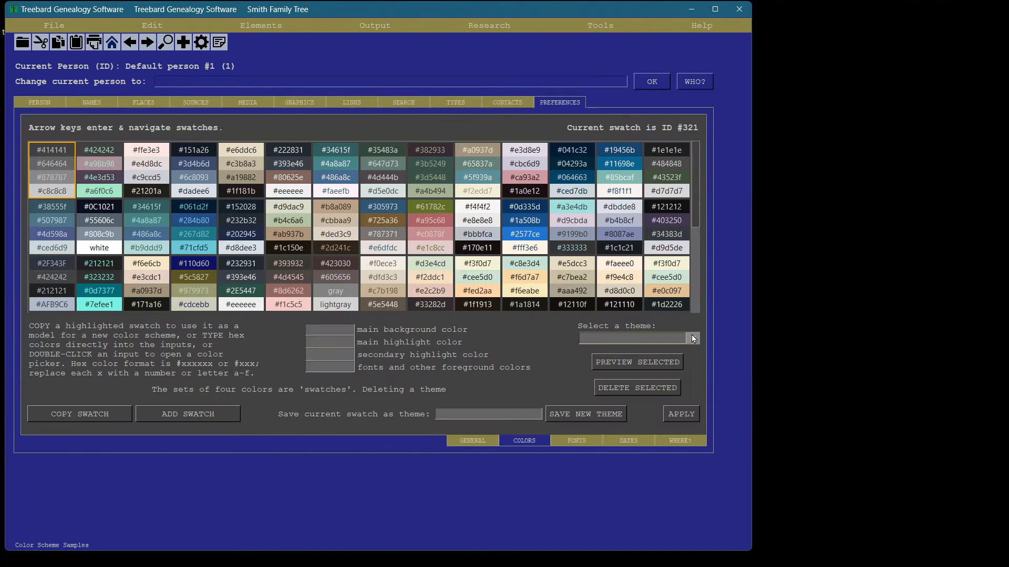
click(693, 338)
drag(695, 403, 698, 433)
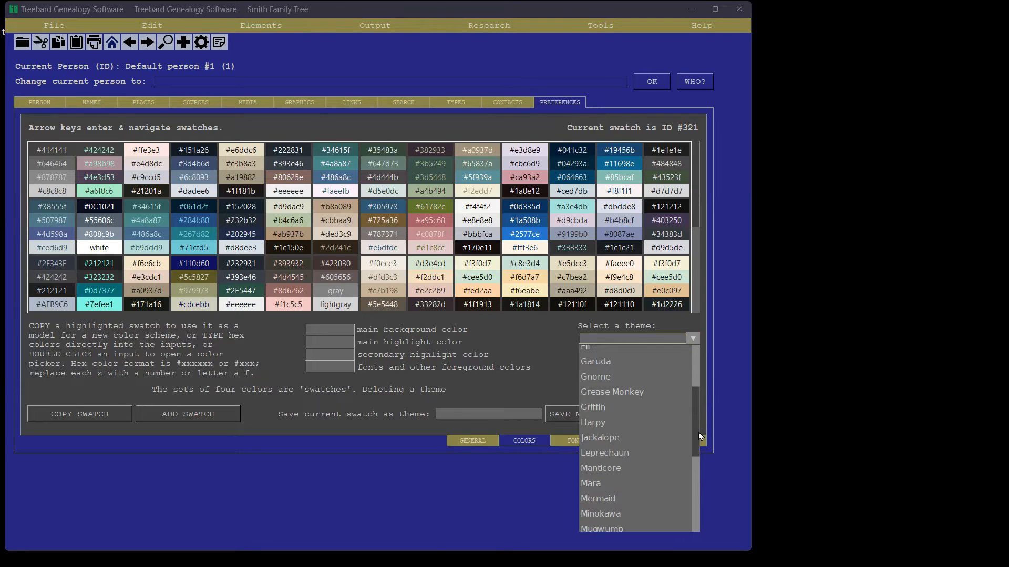
click(630, 391)
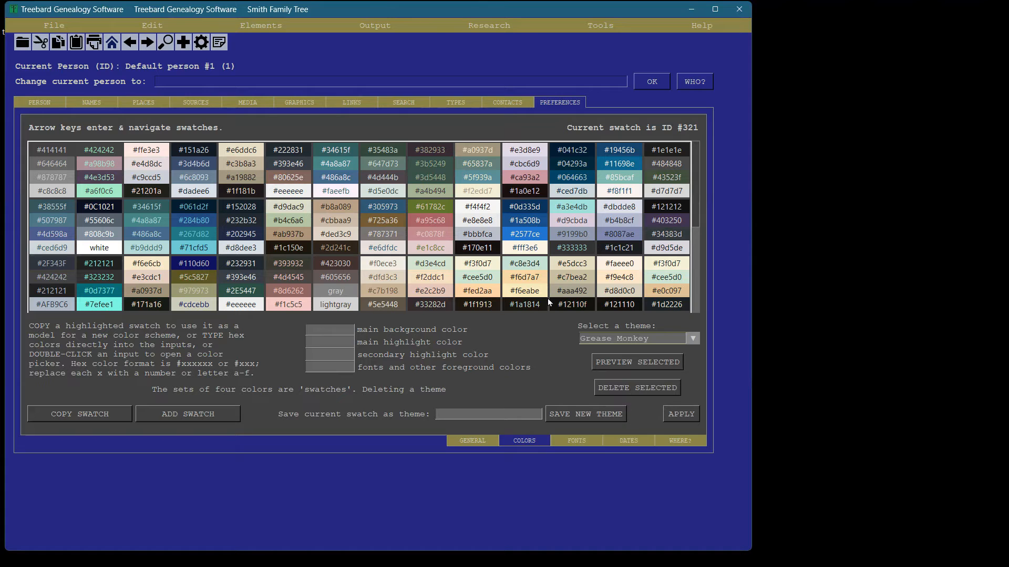
click(644, 362)
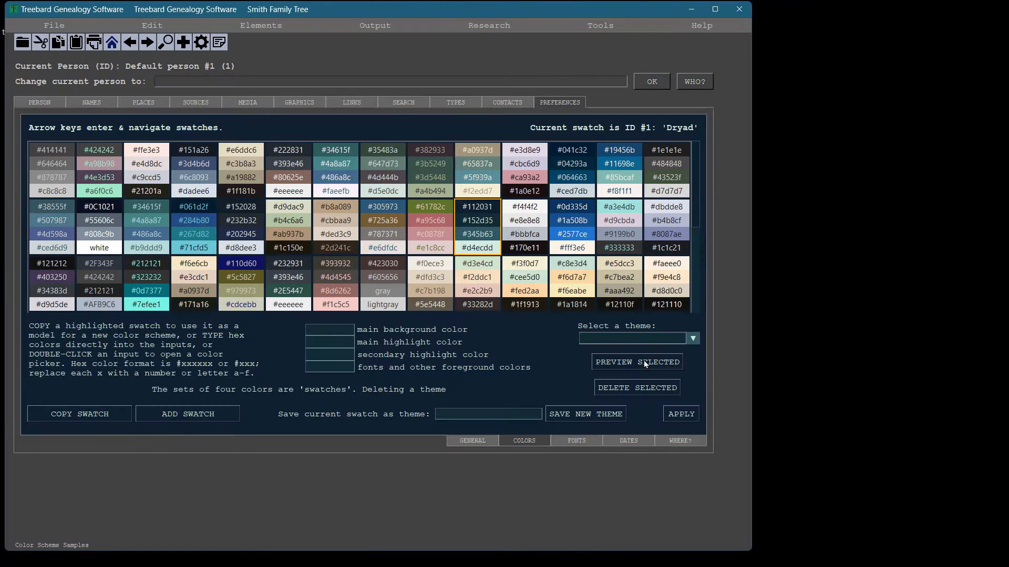
click(681, 414)
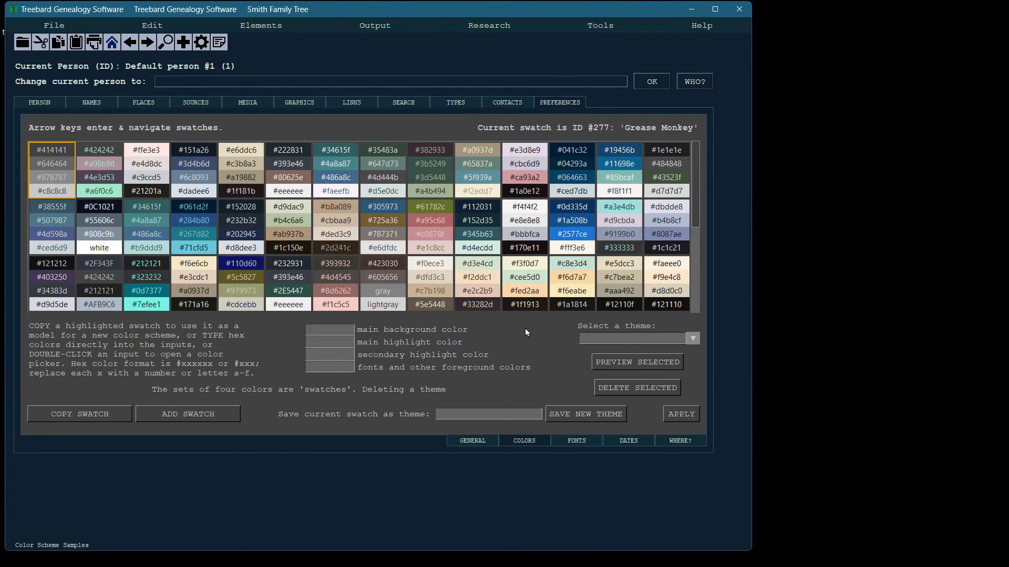
click(46, 101)
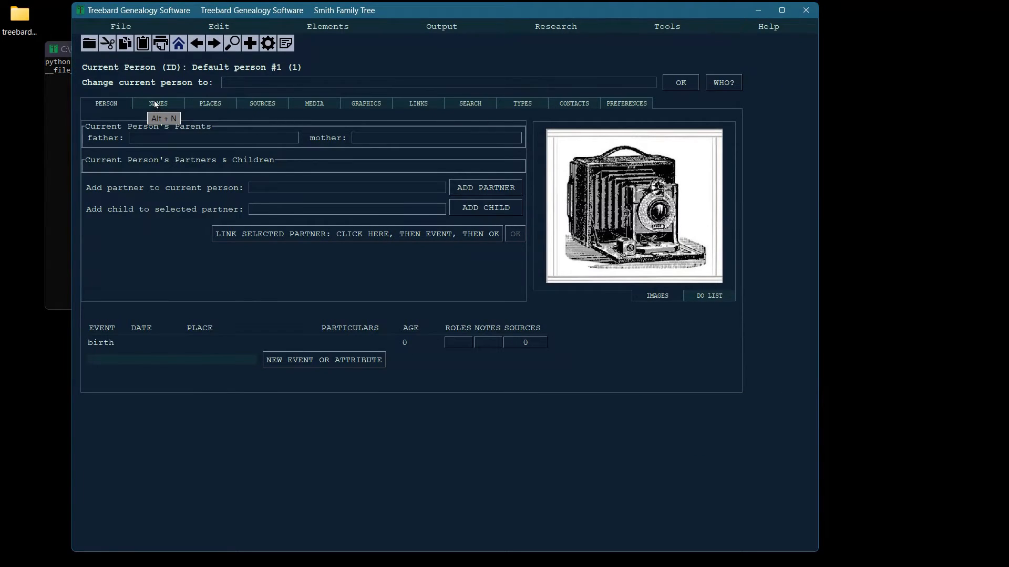
click(625, 103)
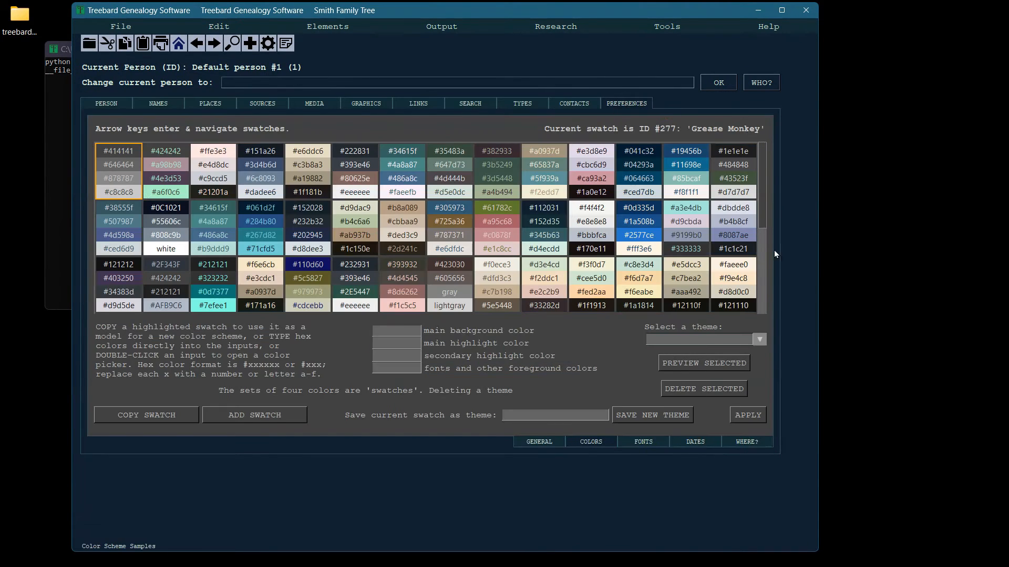
- Look through the remaining color swatches, open the font preferences, and preview the sample text at size 17
drag(760, 177, 748, 315)
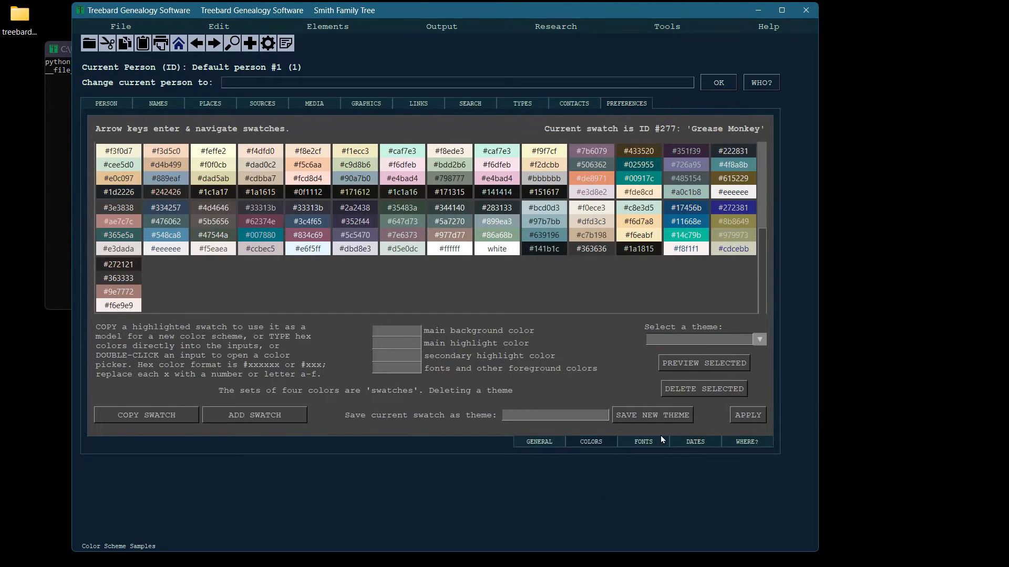
click(644, 441)
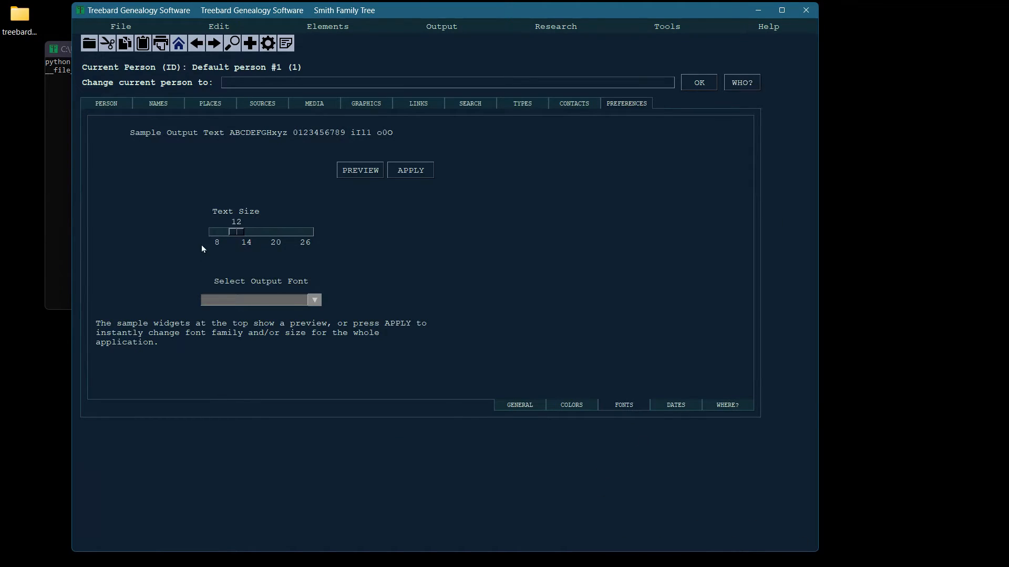
drag(241, 227, 261, 232)
click(365, 171)
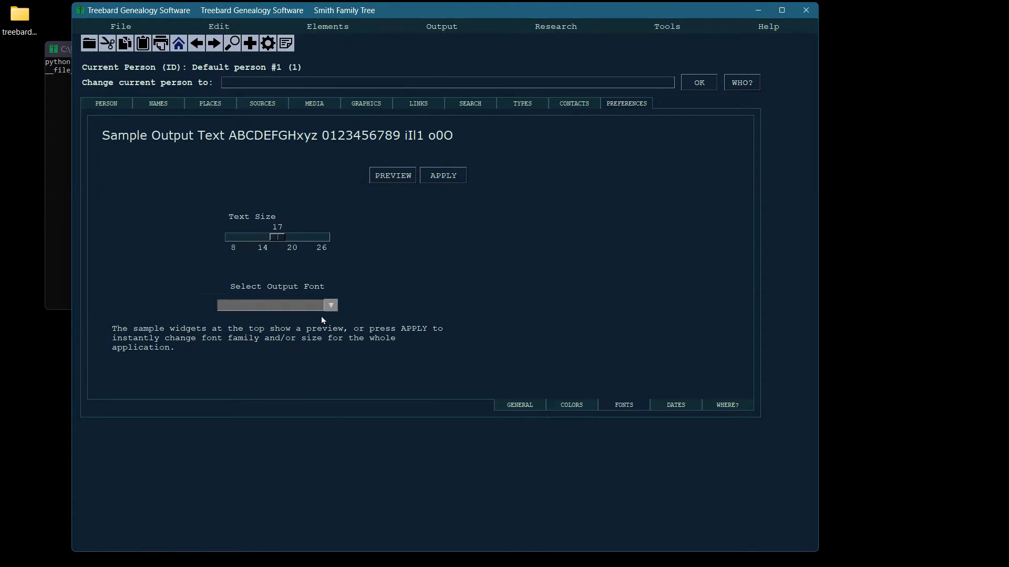
- Choose tahoma as the output font and preview it on the sample text
click(330, 305)
click(334, 418)
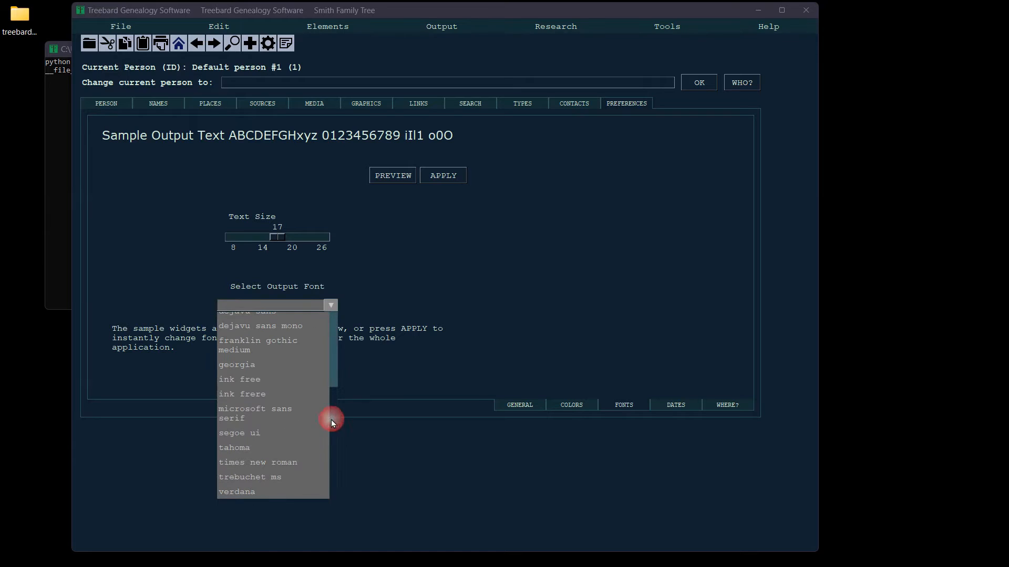
click(240, 448)
click(393, 175)
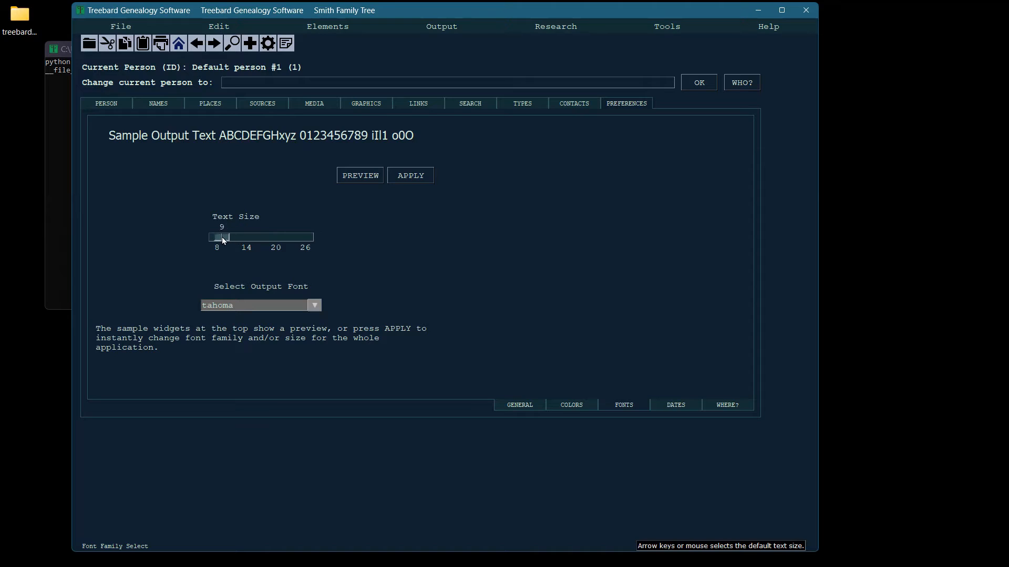
- Preview the sample text at sizes 8 and 13, and apply tahoma at size 13 to the whole application
drag(221, 237, 216, 237)
click(355, 176)
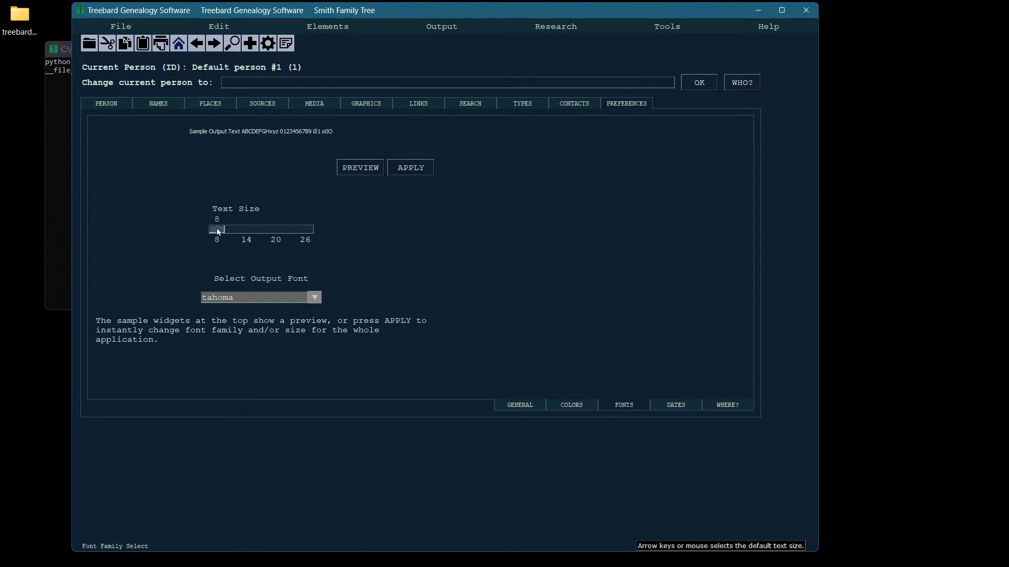
click(359, 166)
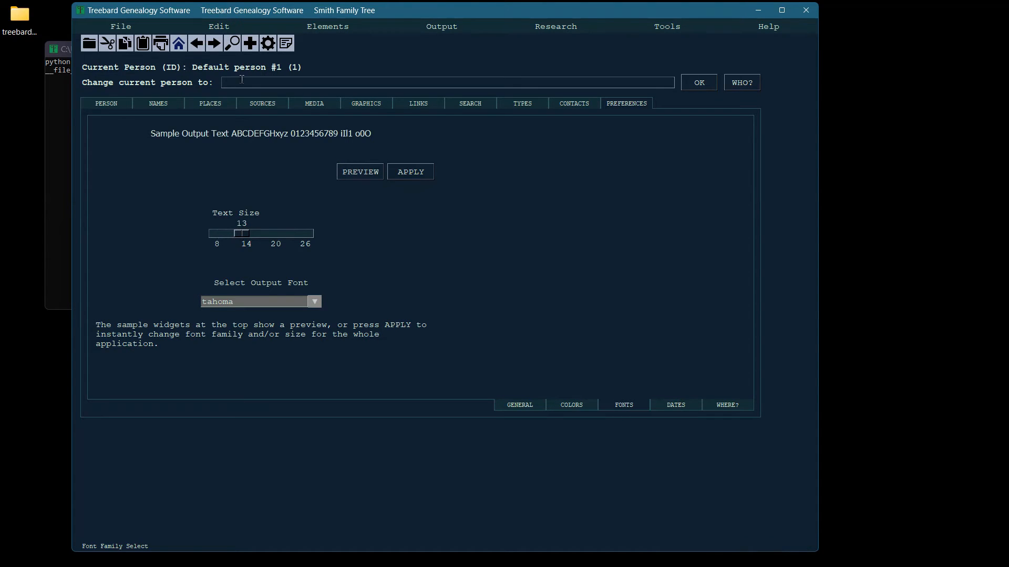
click(411, 172)
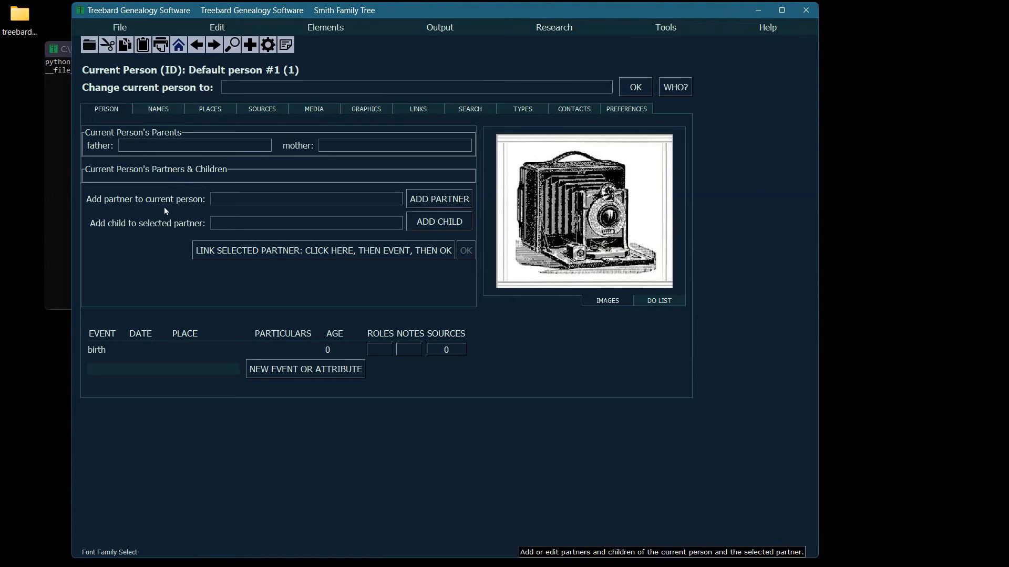
- Return to the preferences, check the color page in the new font, and reopen the font settings
click(625, 108)
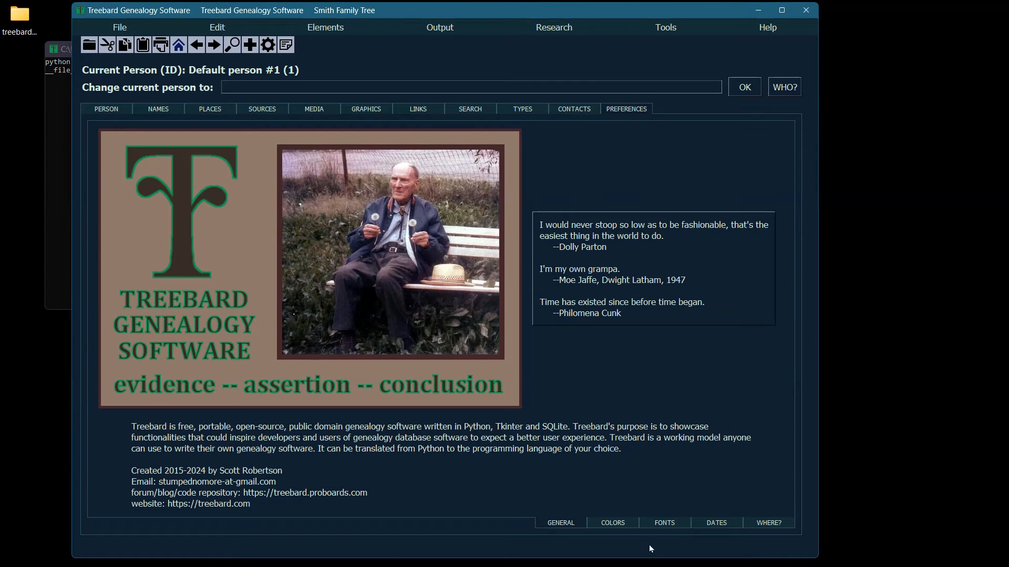
click(619, 524)
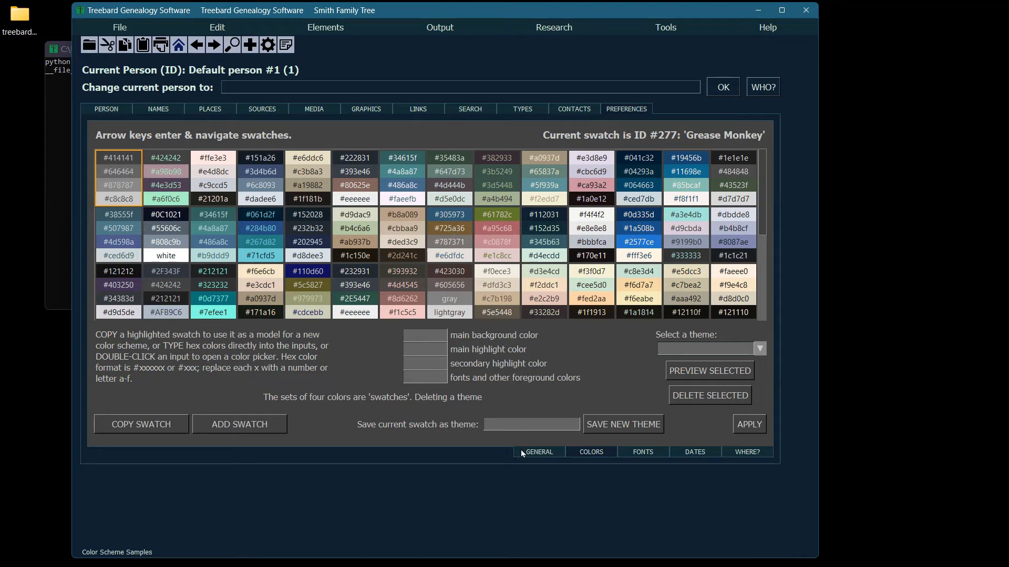
click(643, 455)
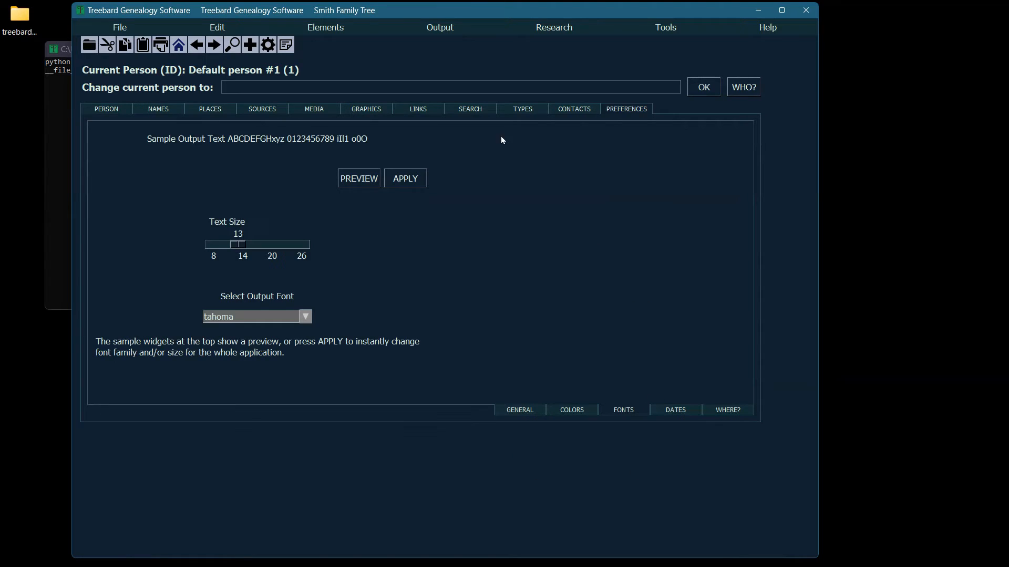
- Choose ink free as the output font and preview it on the sample text
click(305, 317)
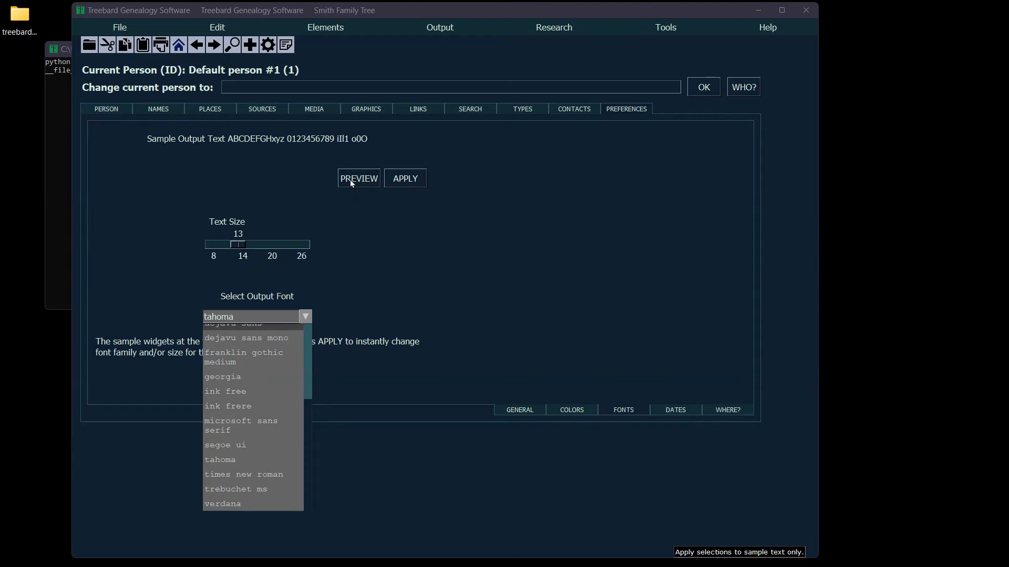
click(242, 395)
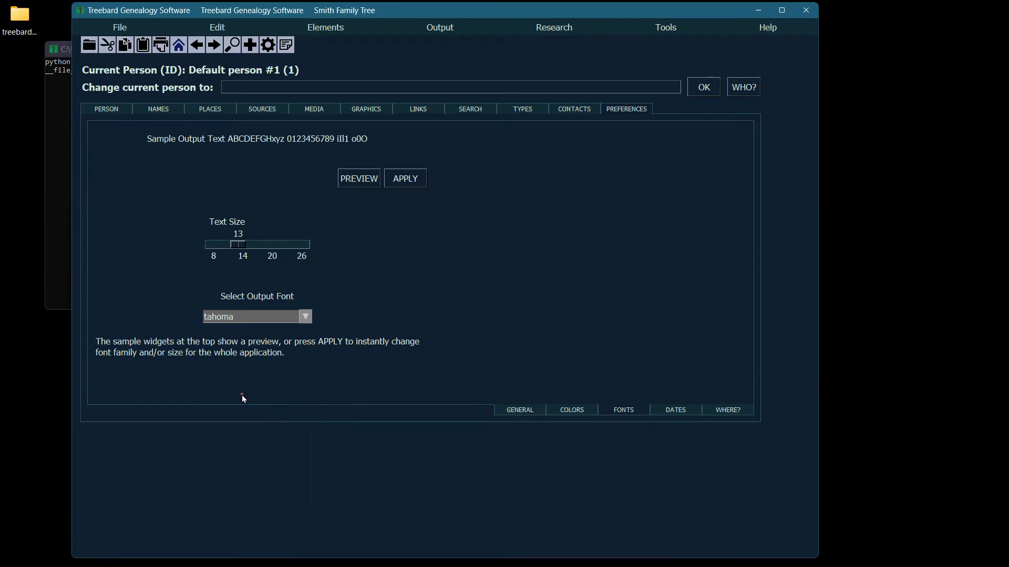
click(355, 179)
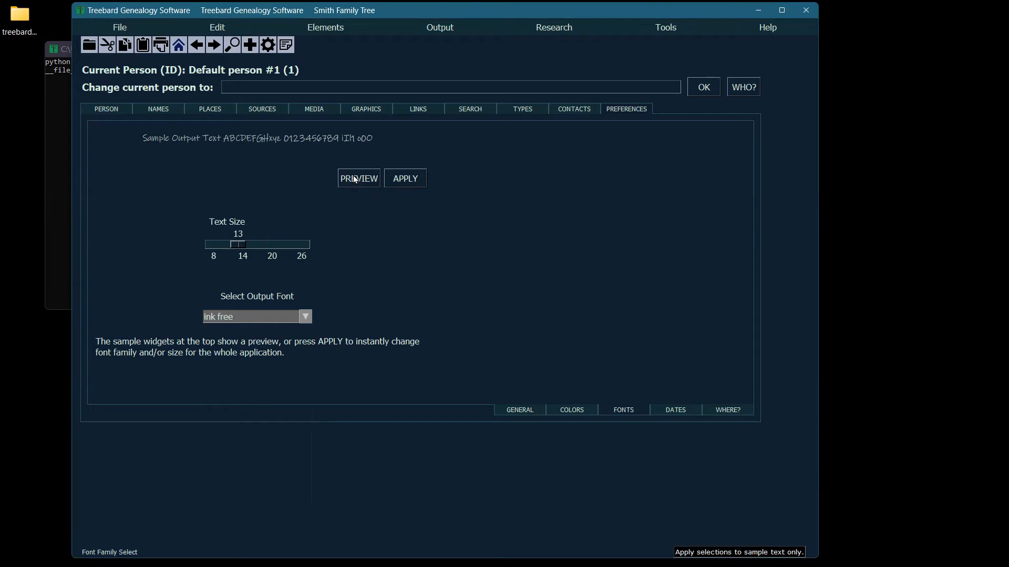
- Choose trebuchet ms as the output font, preview it, and apply it to the whole application
click(306, 317)
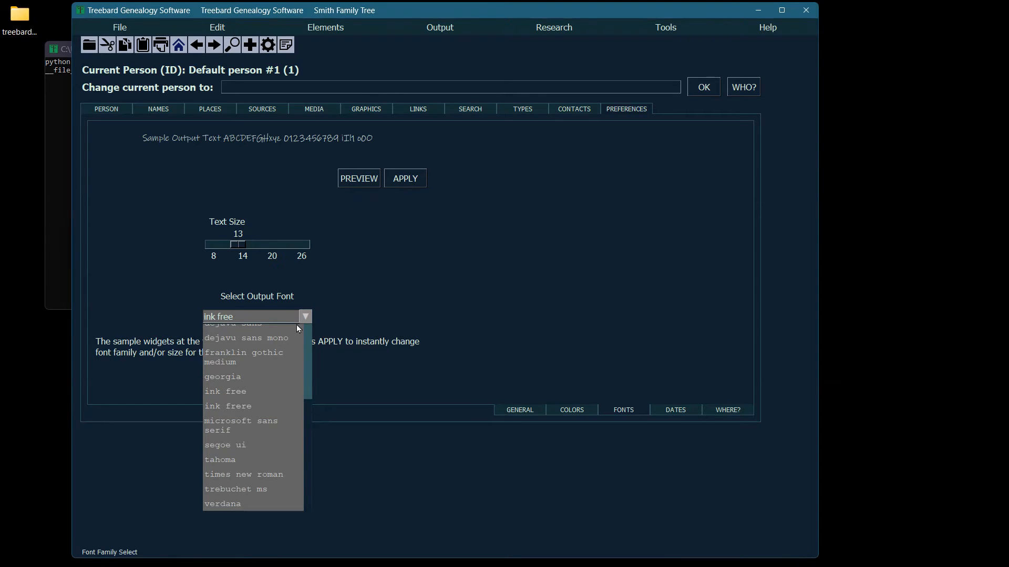
click(245, 491)
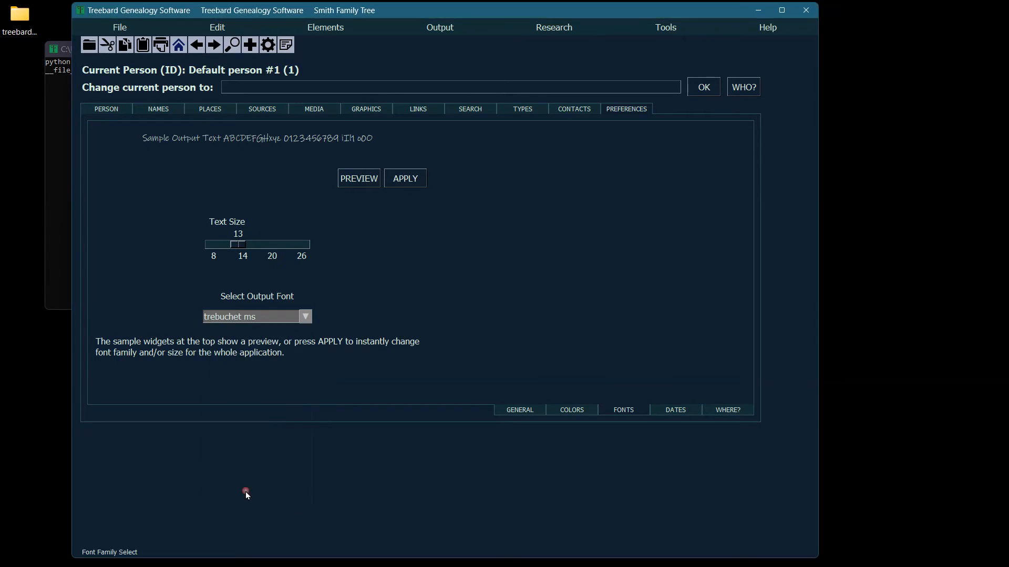
click(362, 178)
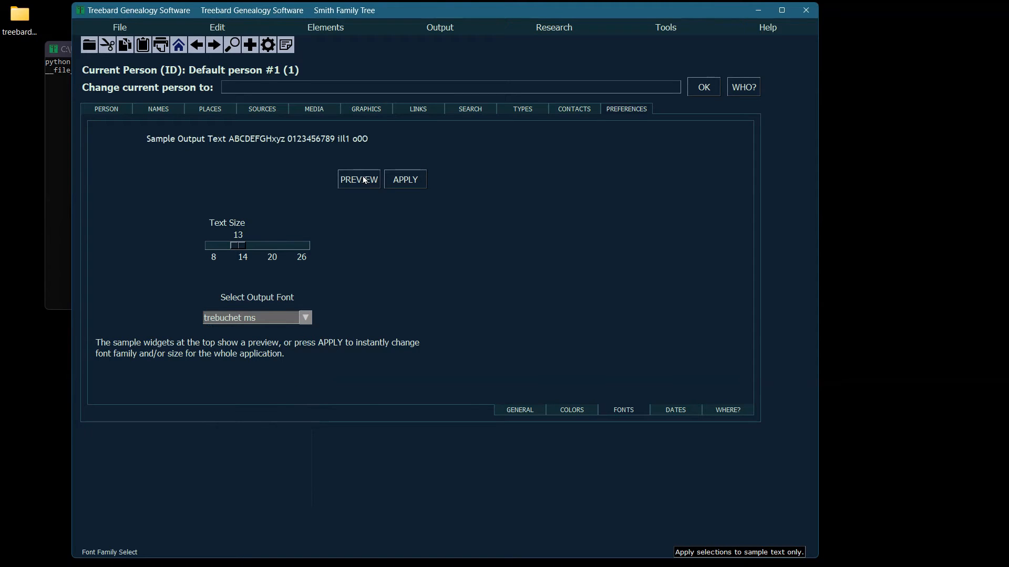
click(403, 179)
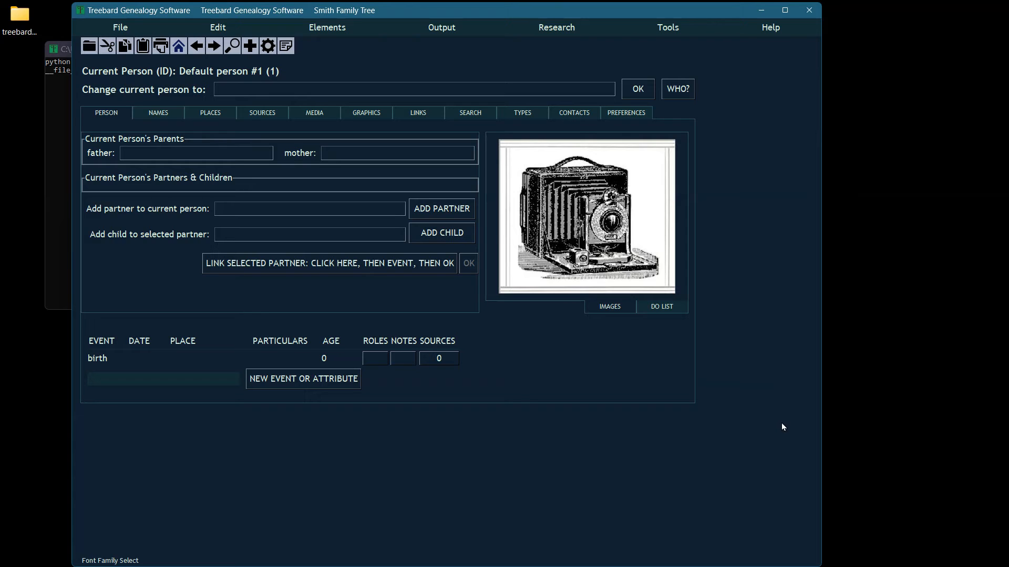
- Return to the color preferences and preview the color scheme of the swatch with background #152028
click(617, 115)
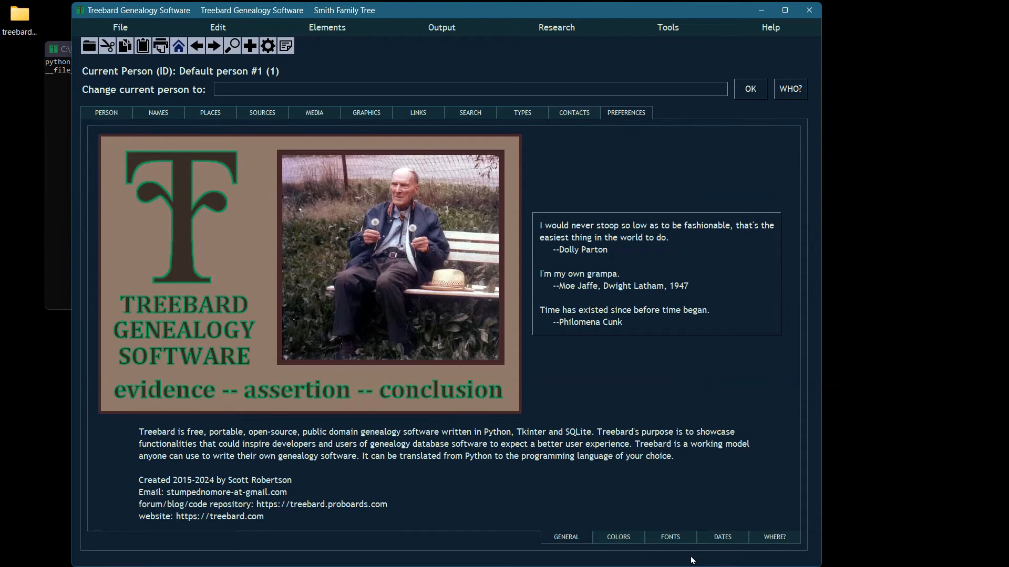
click(617, 537)
click(305, 222)
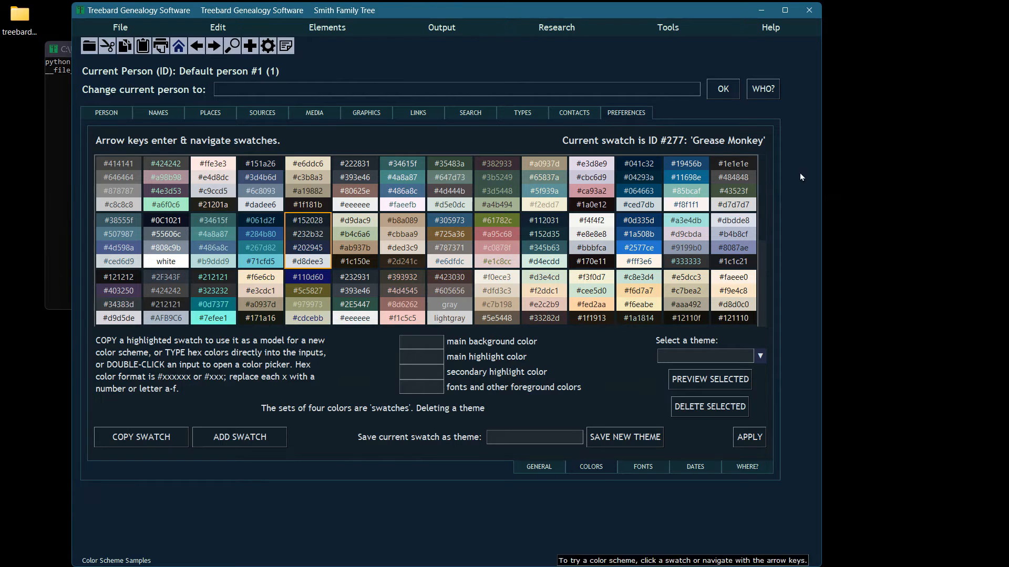
mouse_move(764, 188)
mouse_down()
mouse_move(773, 242)
mouse_move(762, 279)
mouse_move(771, 187)
mouse_up()
- Pick #5e6be3 as the new scheme's main background color and #363683 as its main highlight color
double_click(419, 345)
click(184, 50)
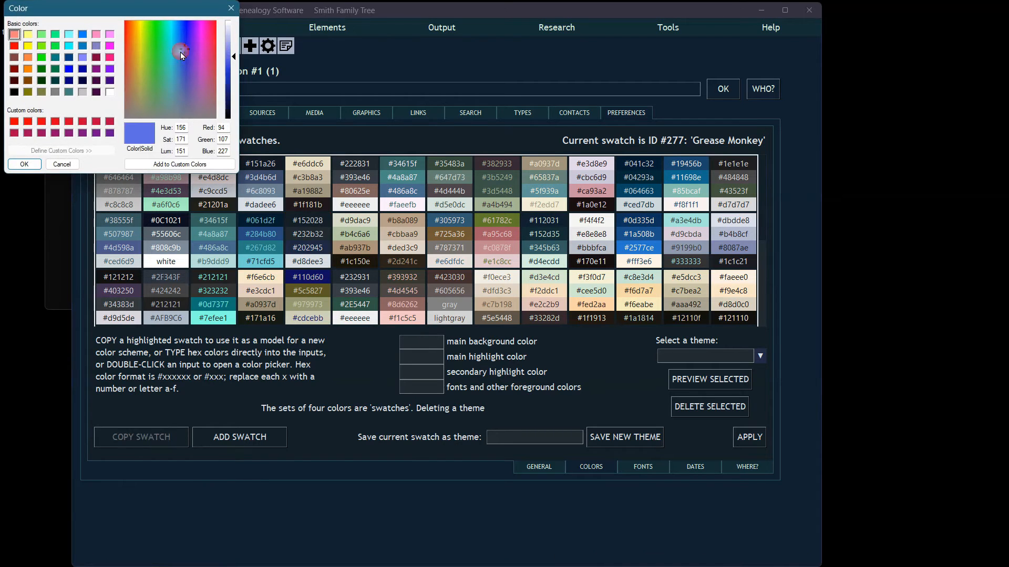
click(24, 164)
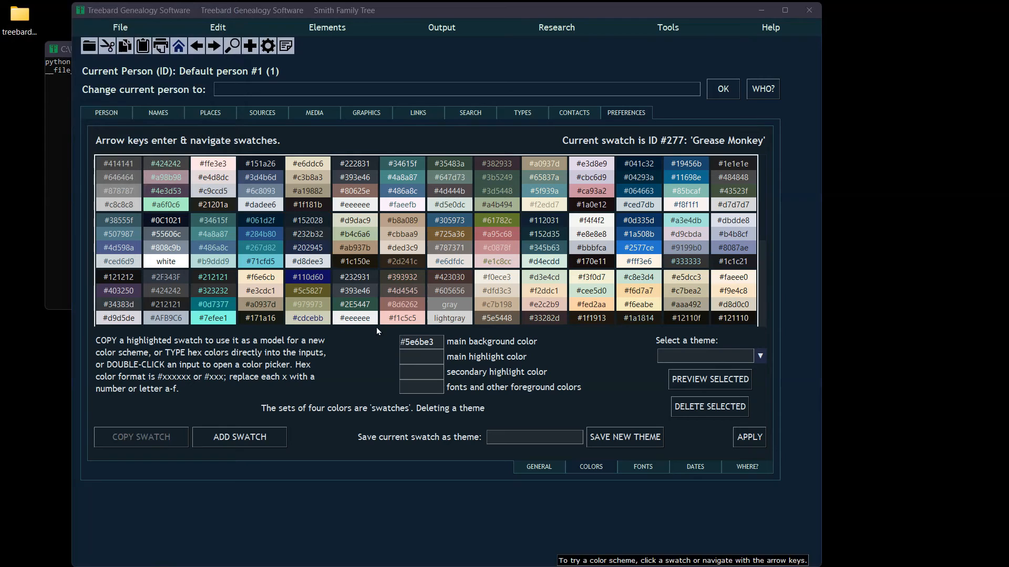
double_click(421, 356)
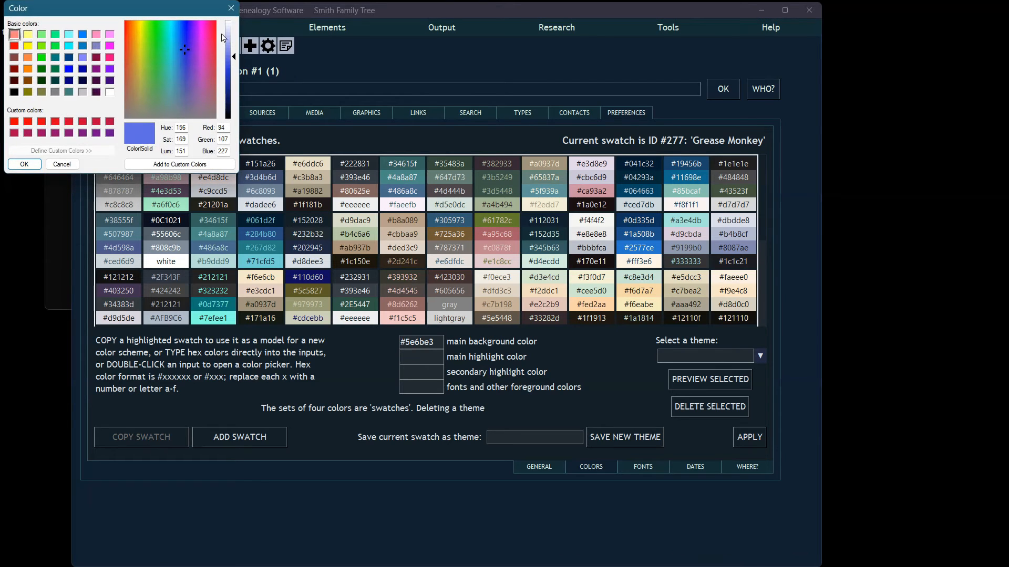
click(186, 79)
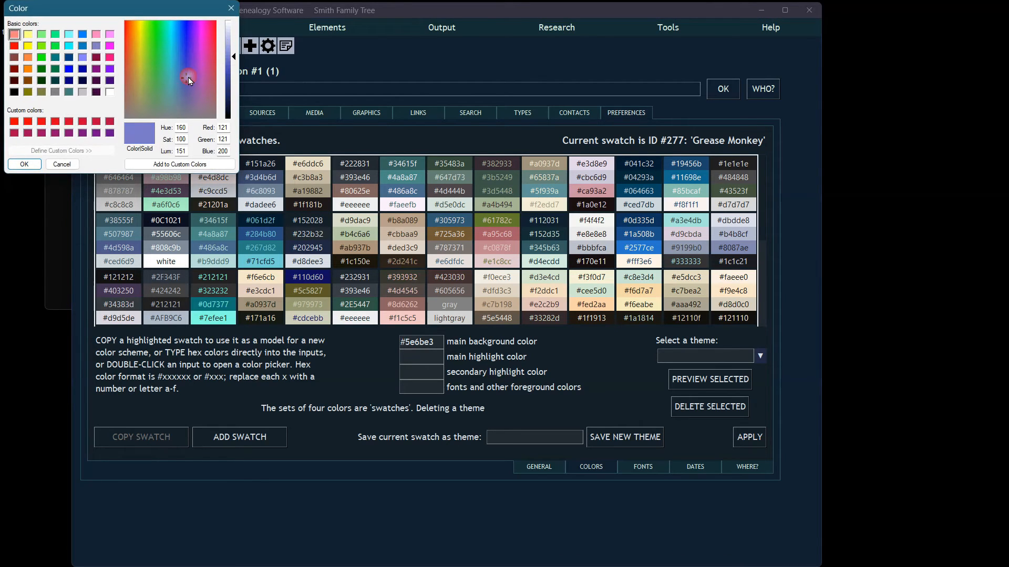
click(230, 83)
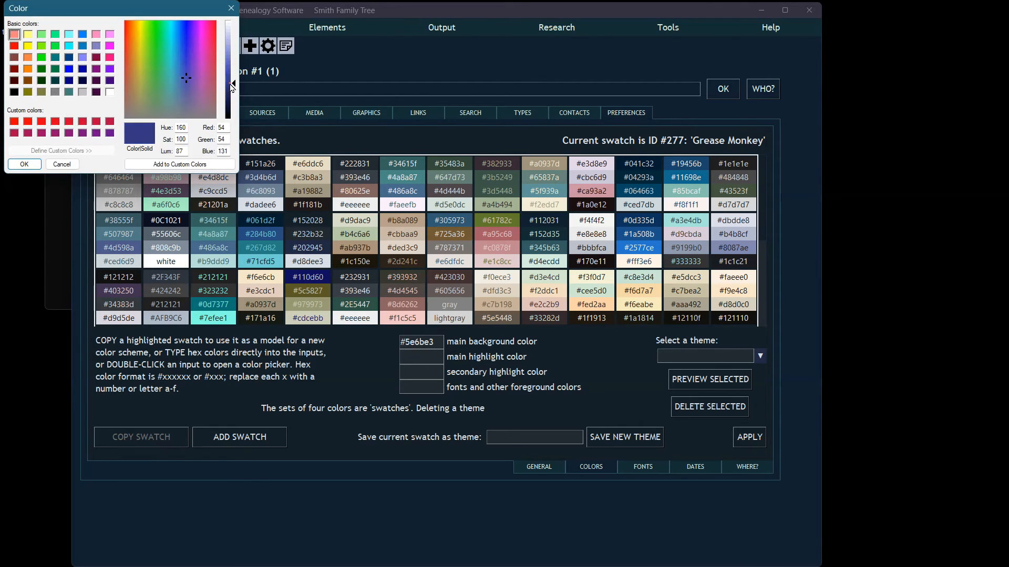
click(25, 165)
- Pick #30ad0c as the secondary highlight color and #0a2202 as the color for fonts and other foregrounds
double_click(415, 373)
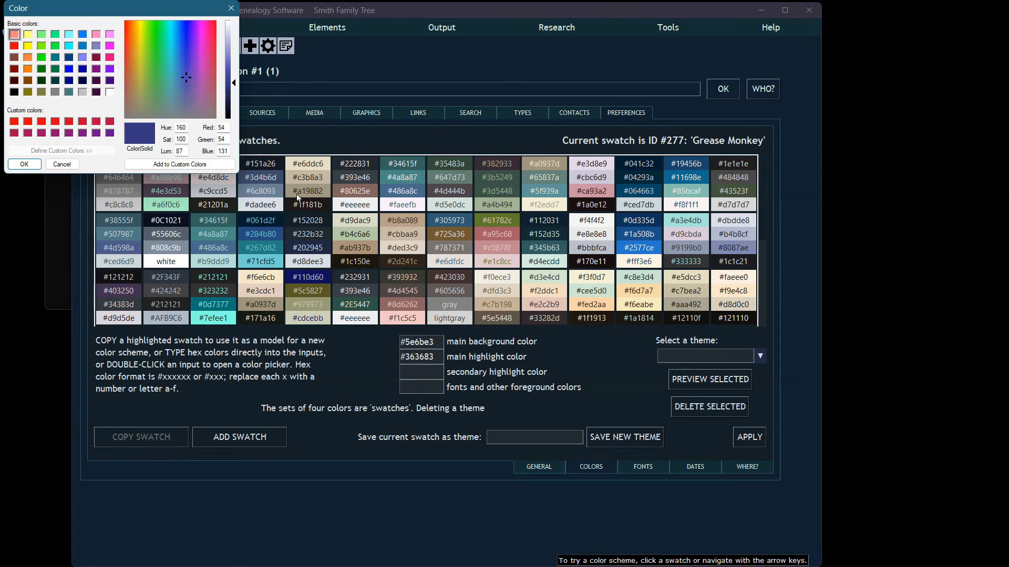
click(152, 33)
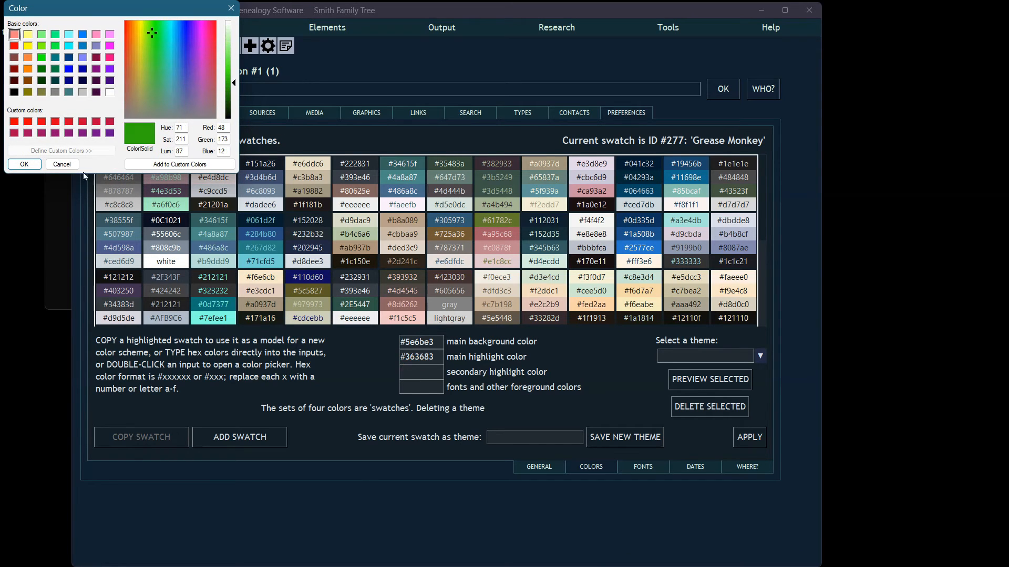
click(25, 165)
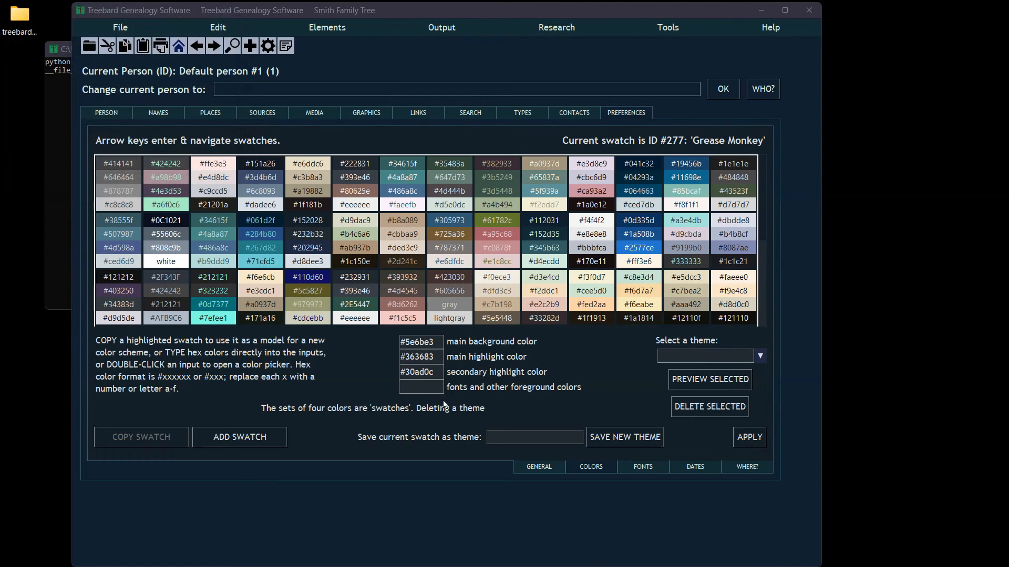
double_click(419, 389)
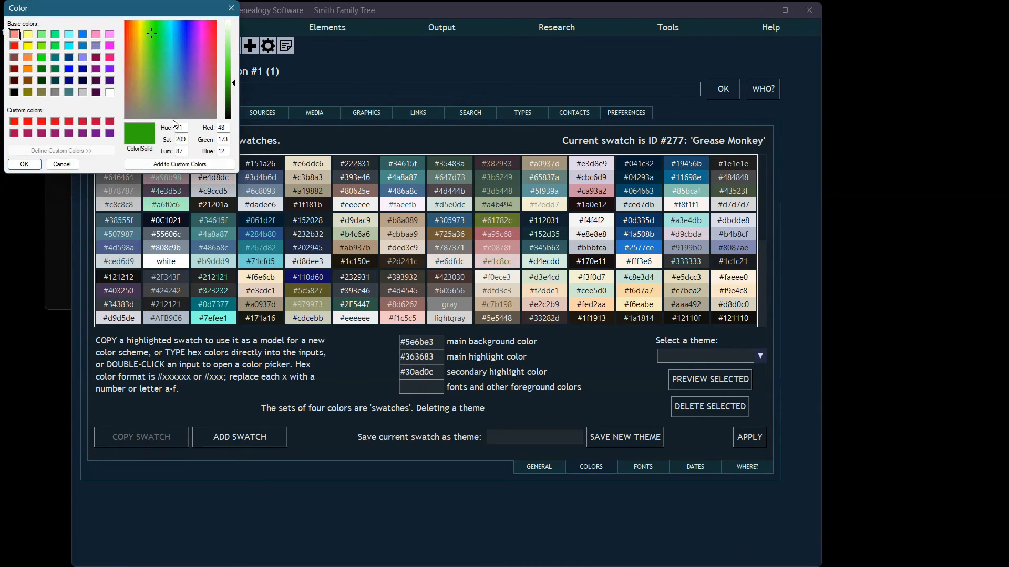
click(229, 116)
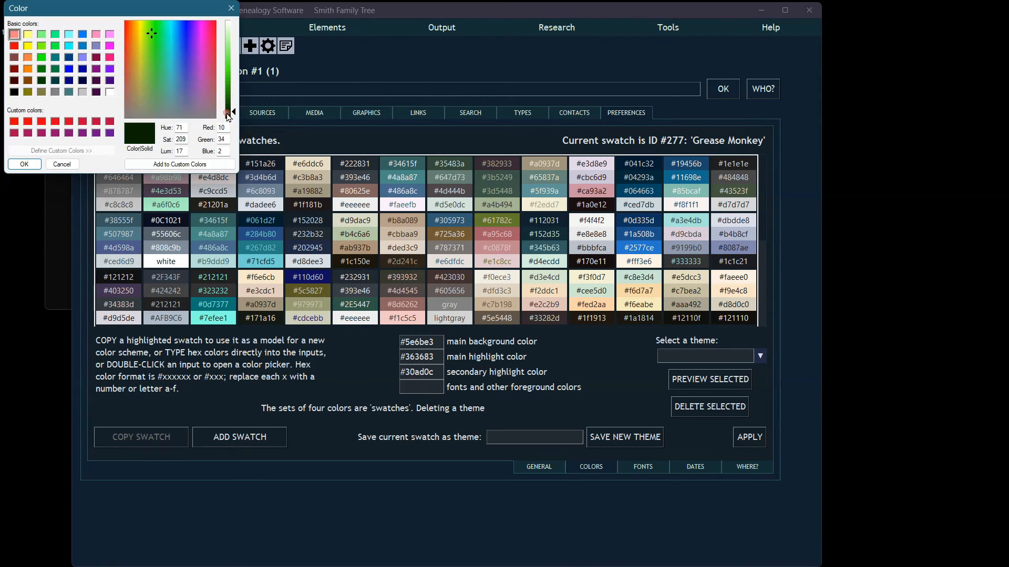
click(27, 165)
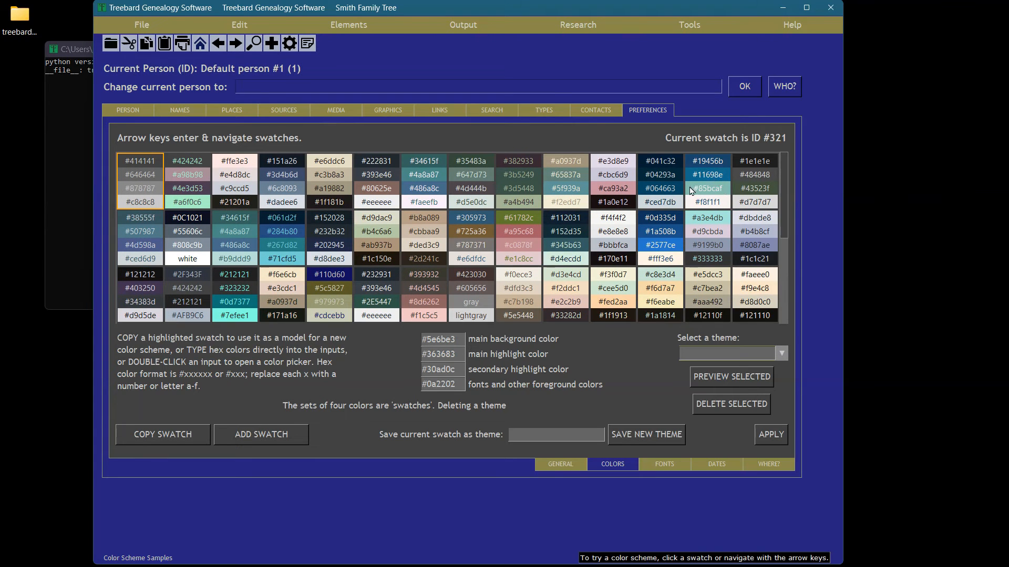
- Change the custom scheme's main background color to #395535 and its main highlight color to #393d05
double_click(455, 338)
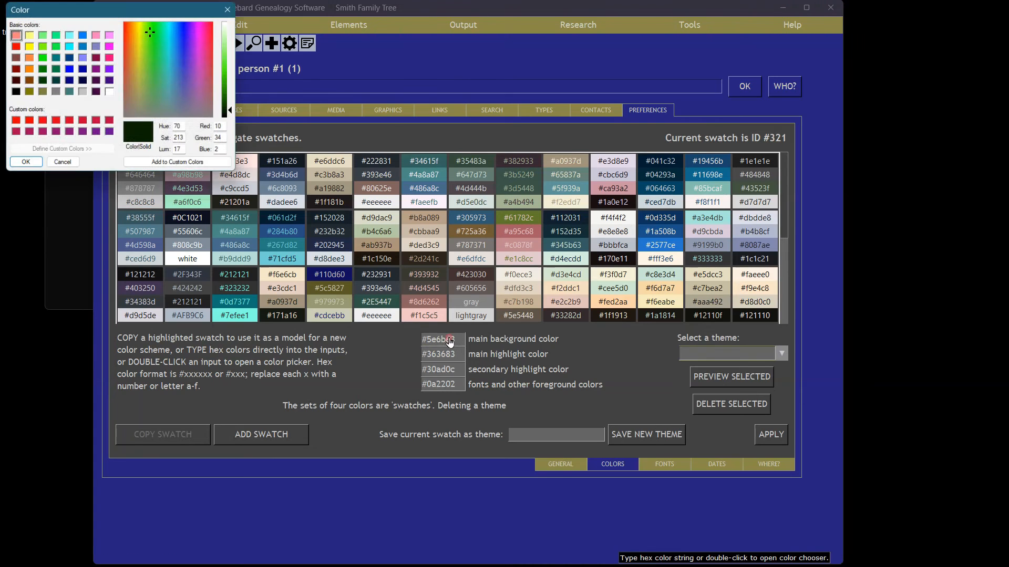
click(186, 31)
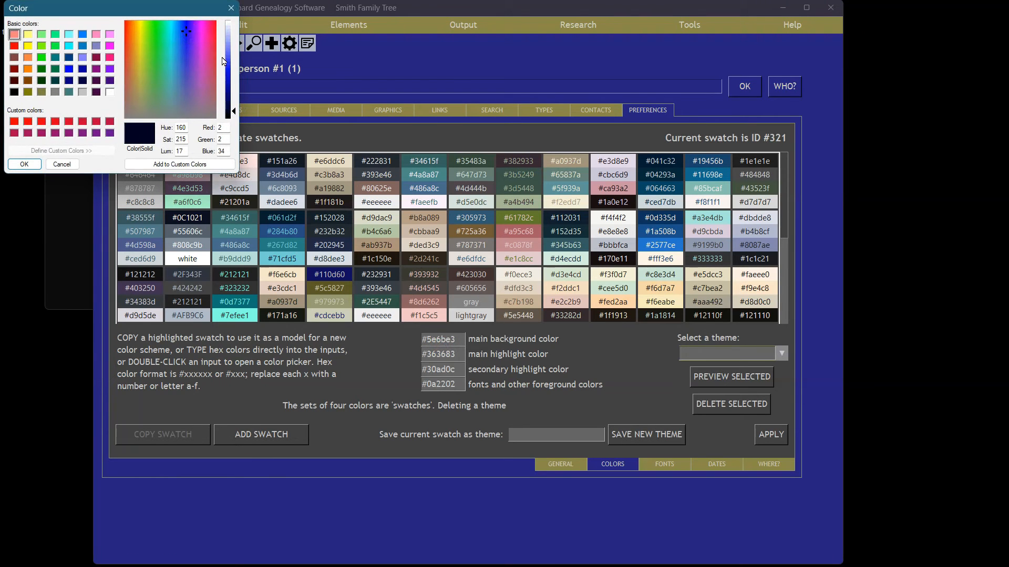
click(153, 97)
click(227, 93)
click(24, 165)
click(456, 356)
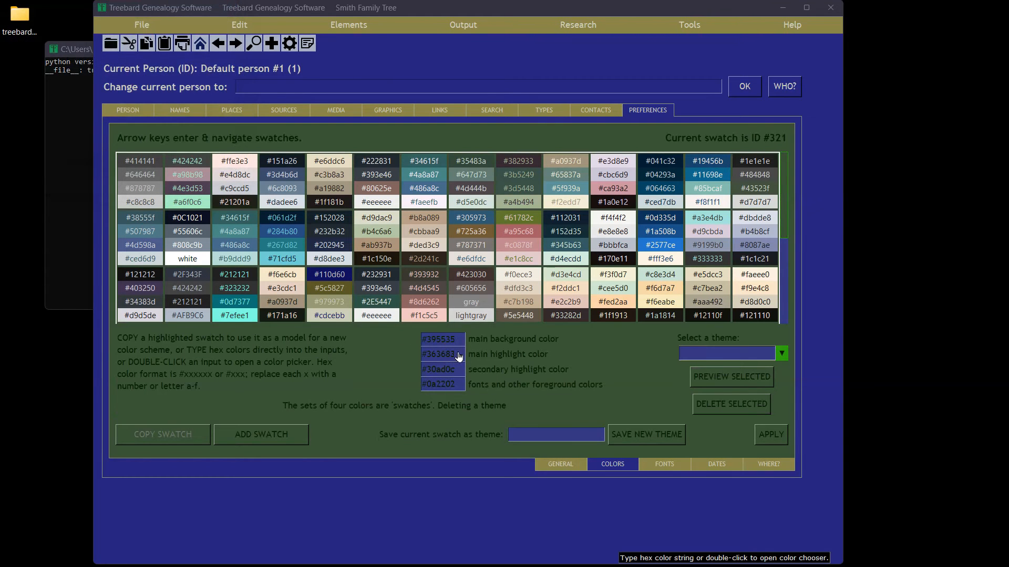
double_click(458, 355)
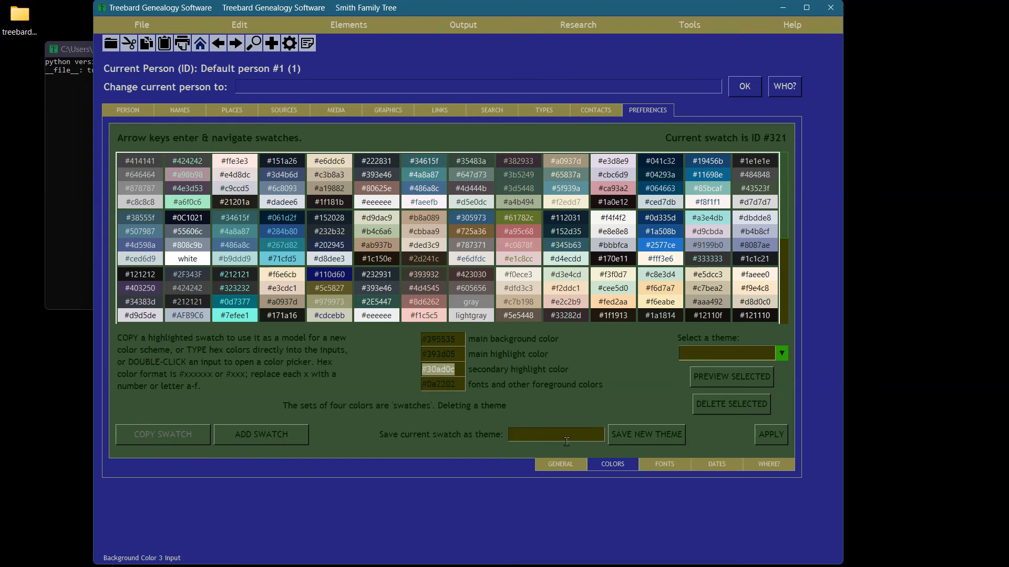
- Change the custom scheme's secondary highlight color to #0fb327 using the color picker
key(BackSpace)
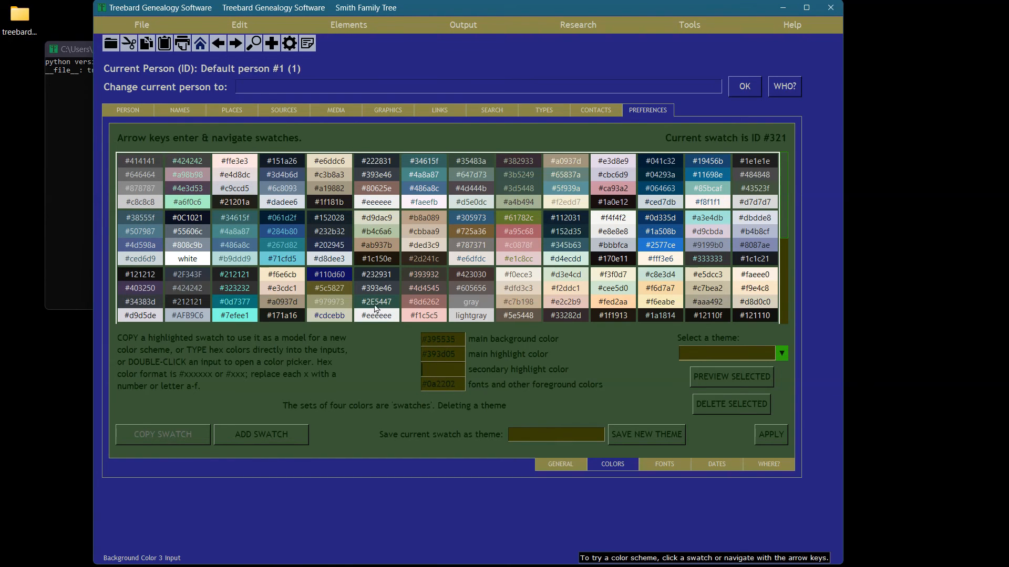
double_click(443, 369)
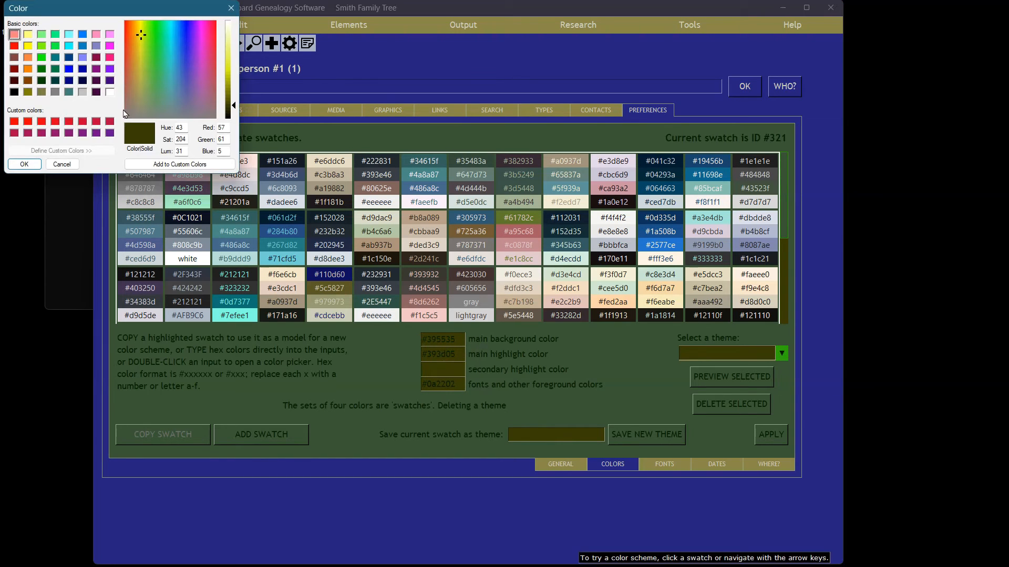
click(158, 37)
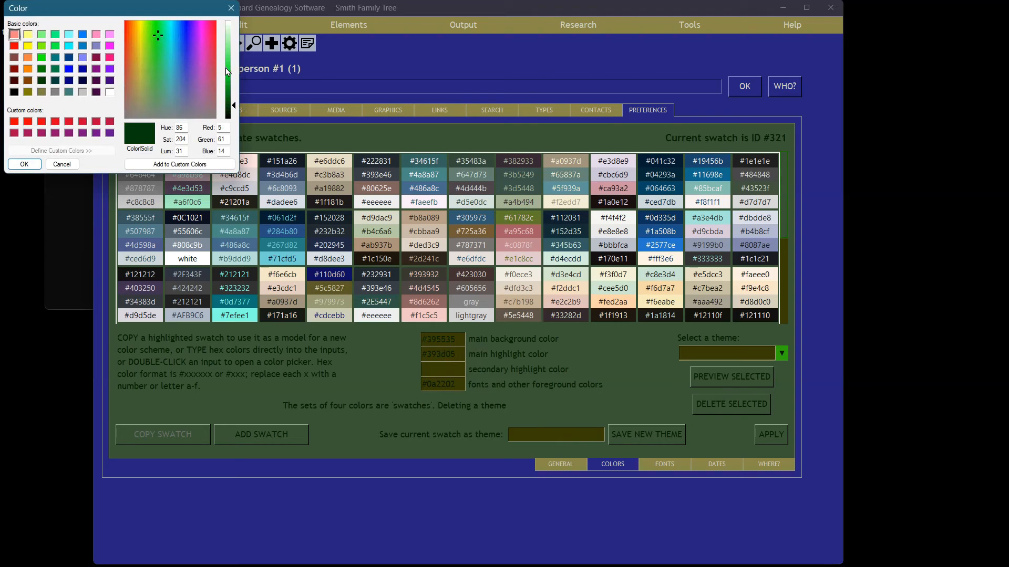
click(224, 87)
click(226, 82)
click(24, 164)
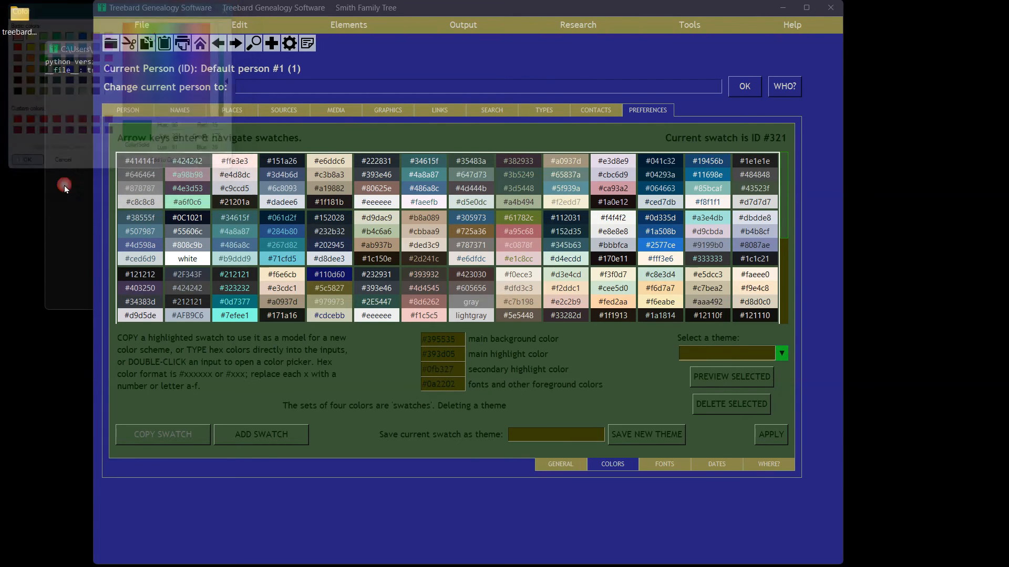
- Set the color for fonts and other foregrounds to #fdfba6 and add the scheme as a new swatch
click(442, 384)
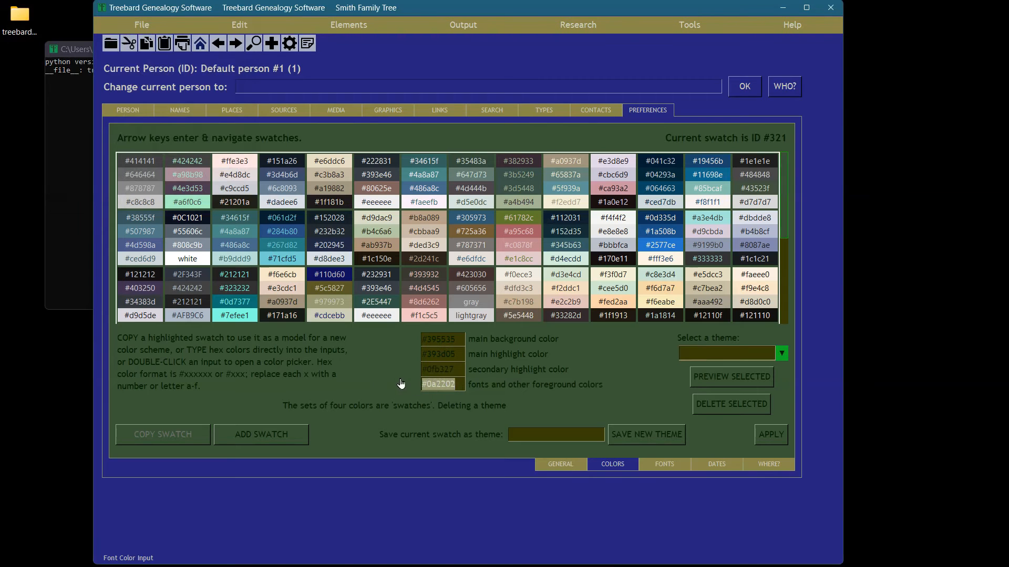
double_click(440, 384)
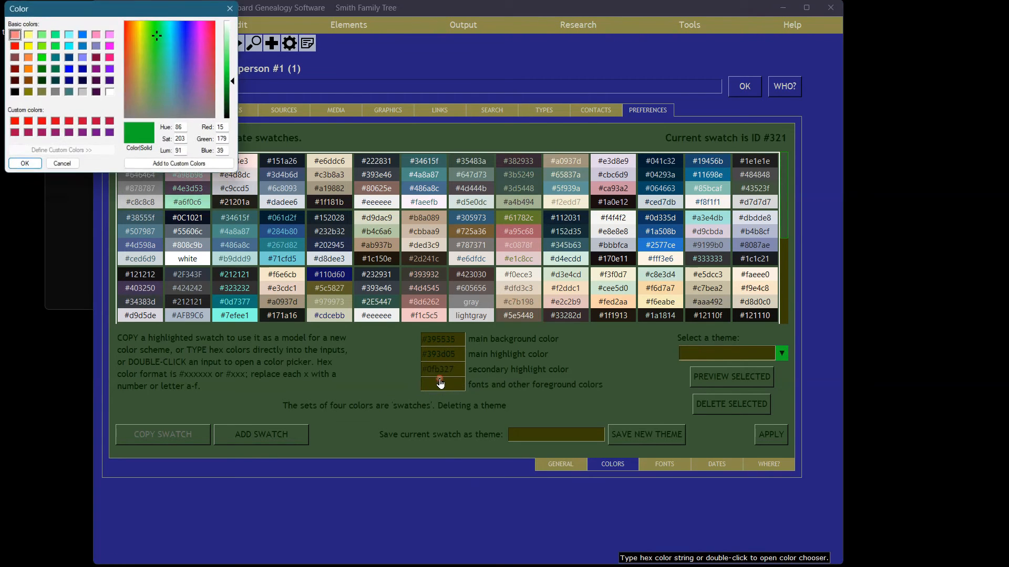
click(140, 25)
click(228, 38)
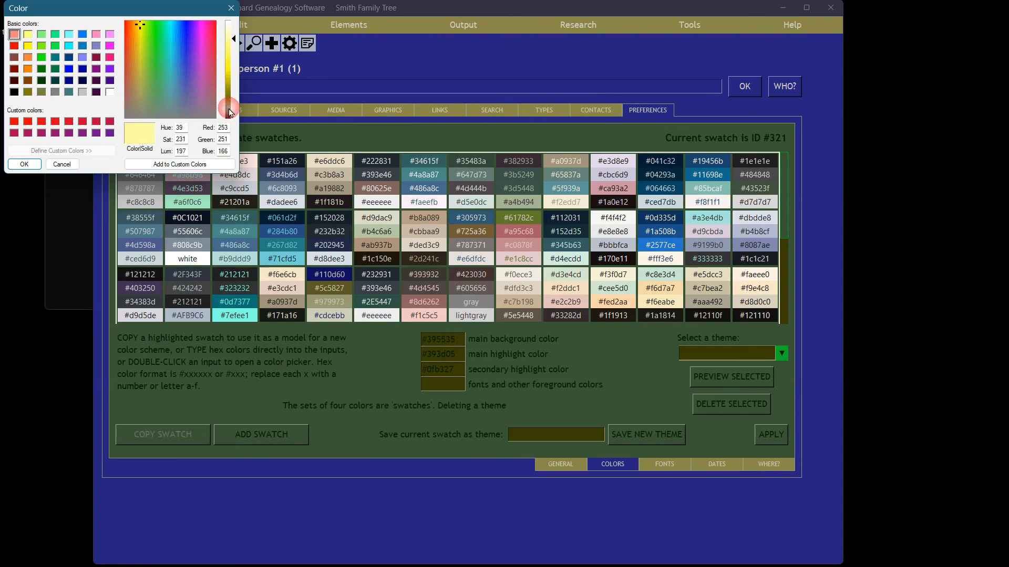
click(25, 164)
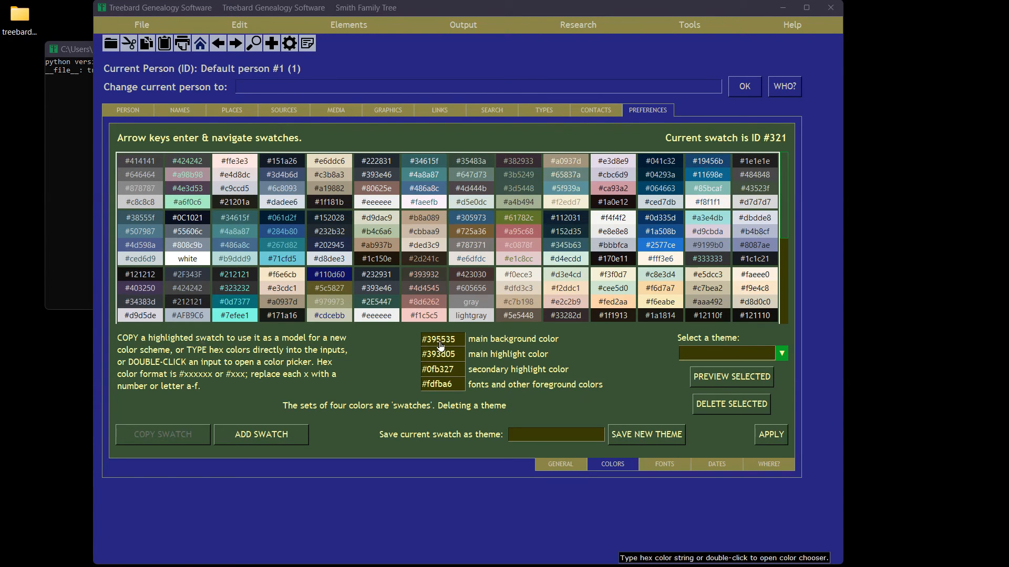
click(247, 434)
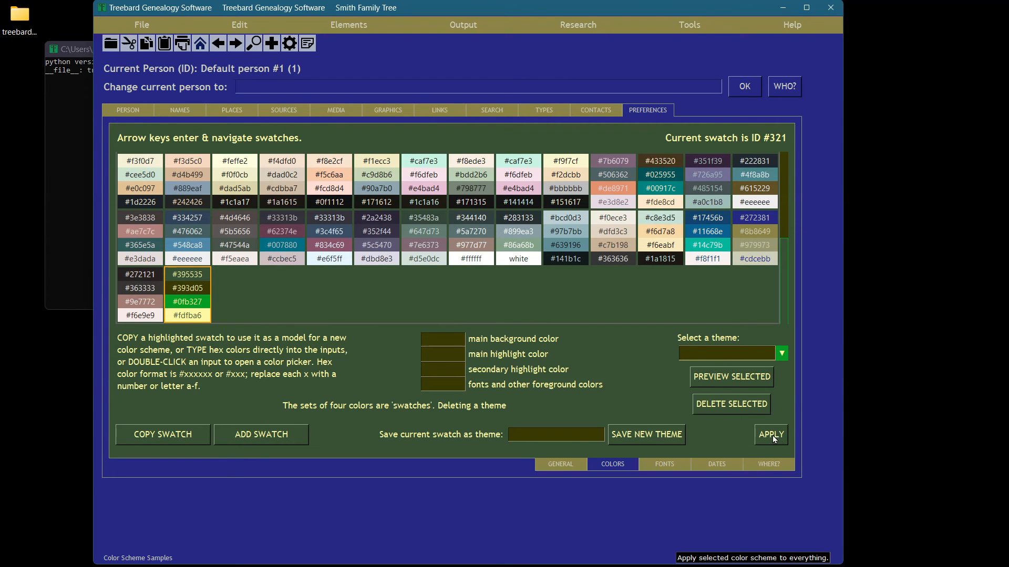
- Check the applied color scheme on the person page, briefly revisiting the color preferences
click(533, 433)
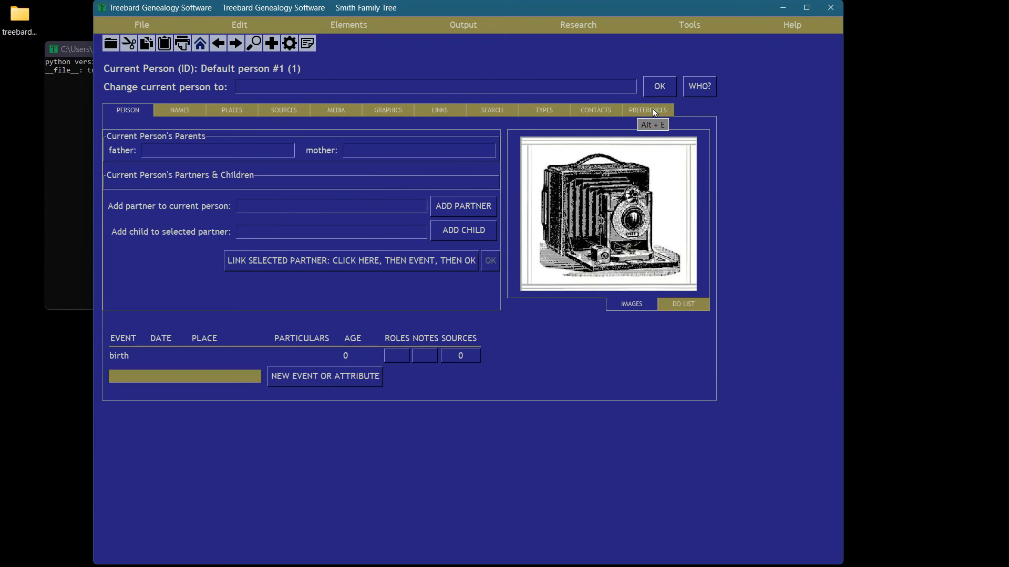
click(654, 112)
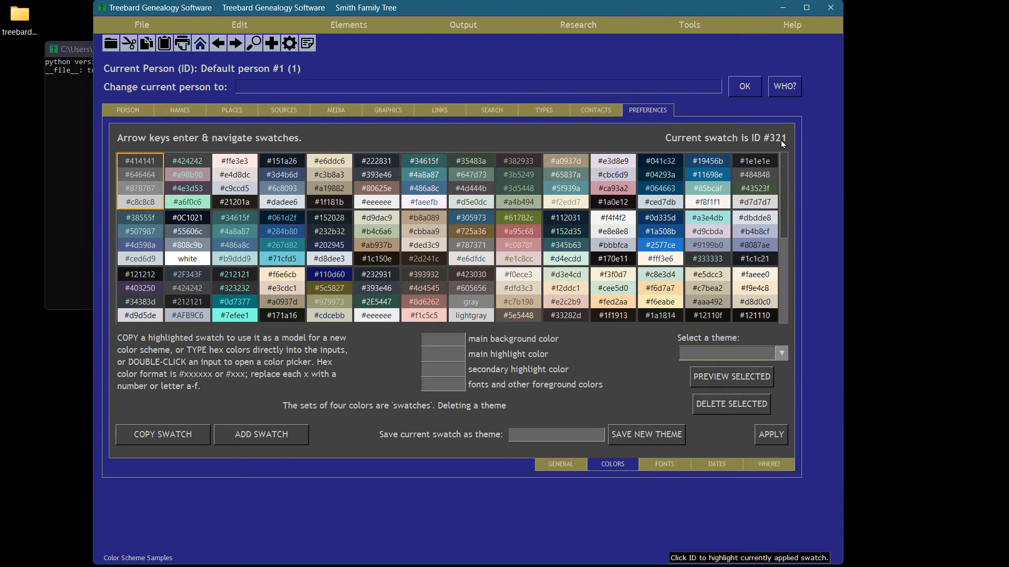
click(139, 111)
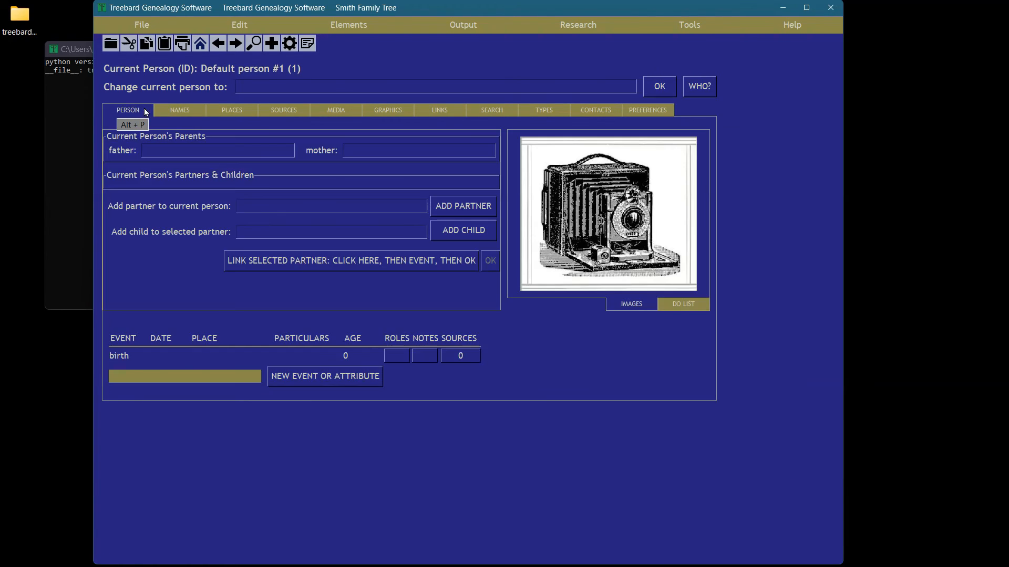
- Return to the color preferences and delete the currently applied swatch with background #272381
click(633, 108)
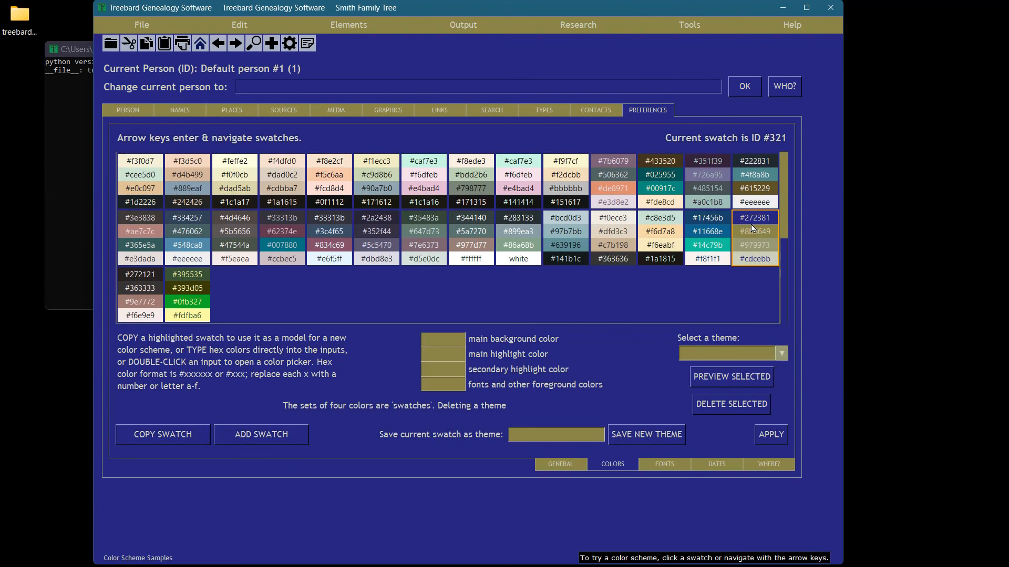
click(771, 435)
key(Right)
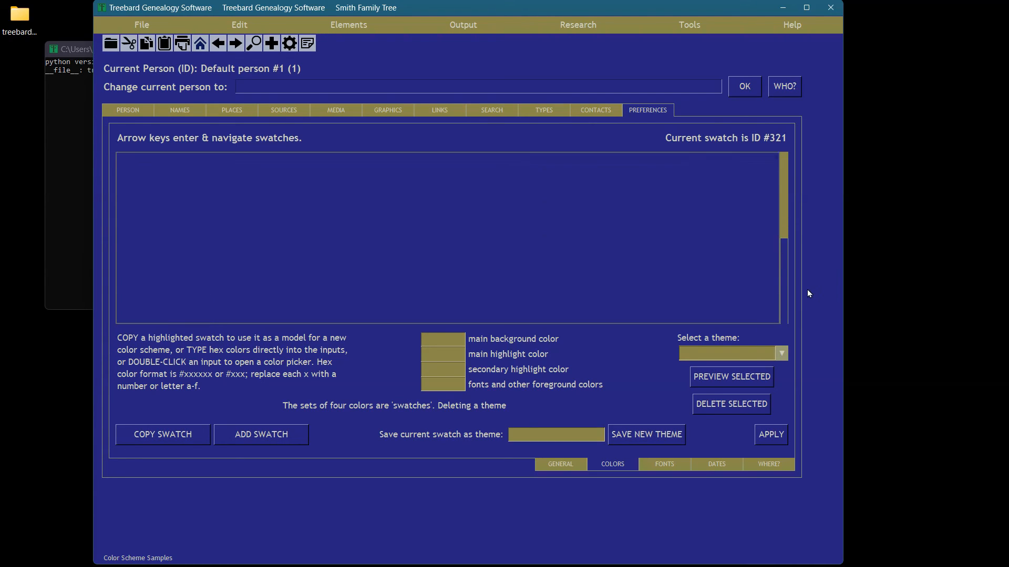
- Preview the custom swatch with background #395535 and copy it as the model for a new color scheme
scroll(135, 302, down, 10)
click(135, 302)
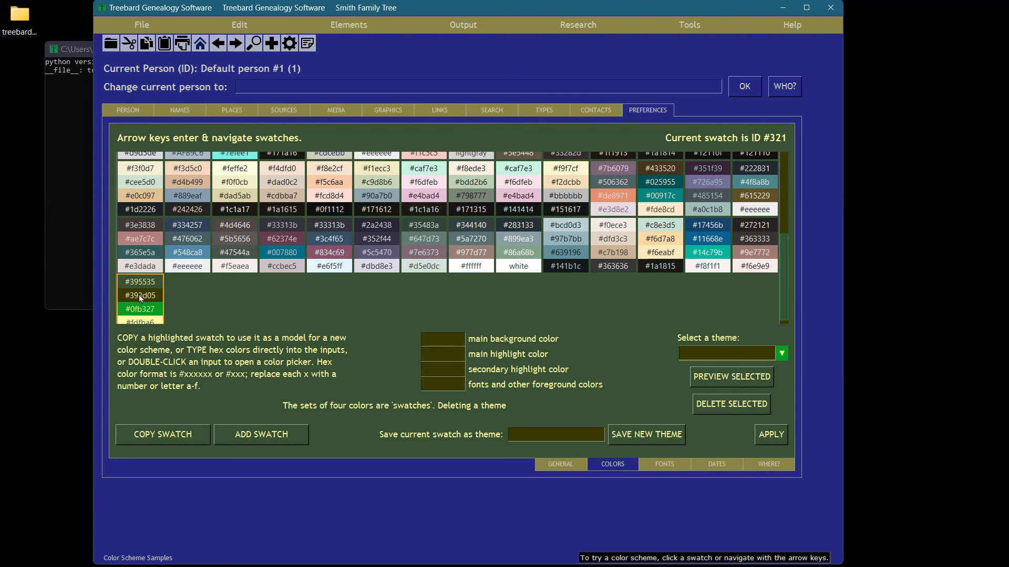
scroll(144, 286, down, 1)
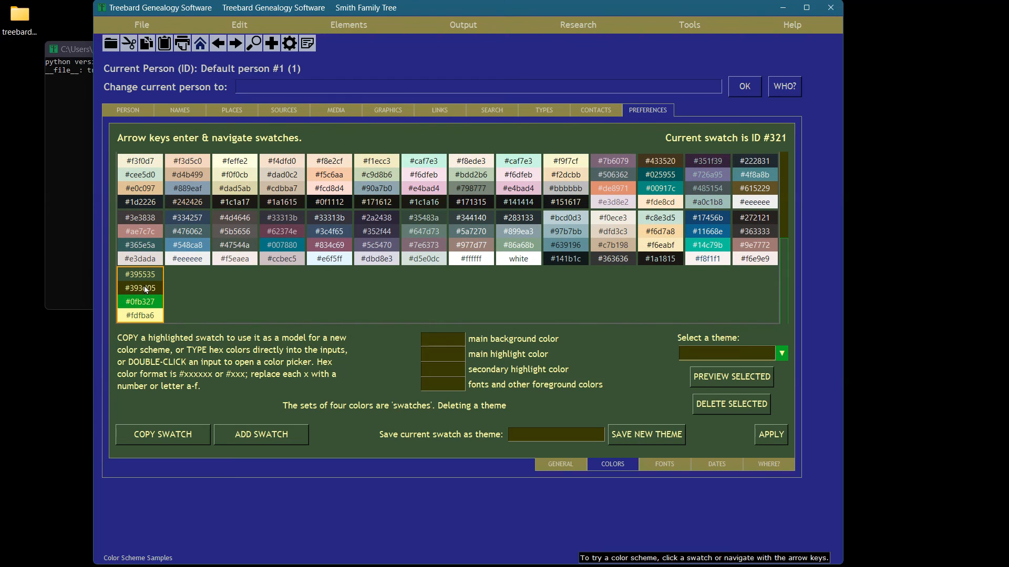
click(159, 436)
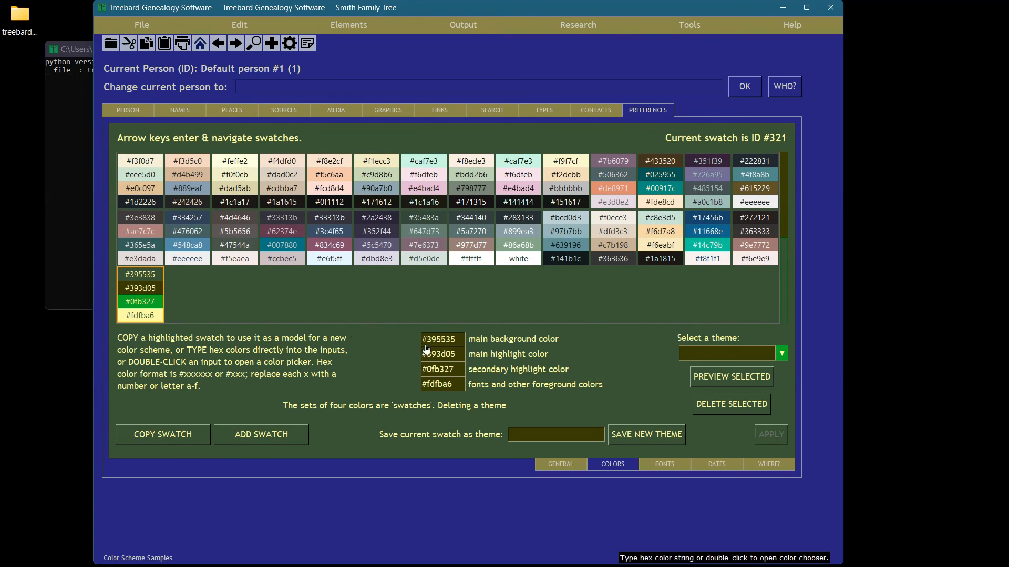
- Pick #8a93f4 as the copied scheme's main highlight color
double_click(458, 356)
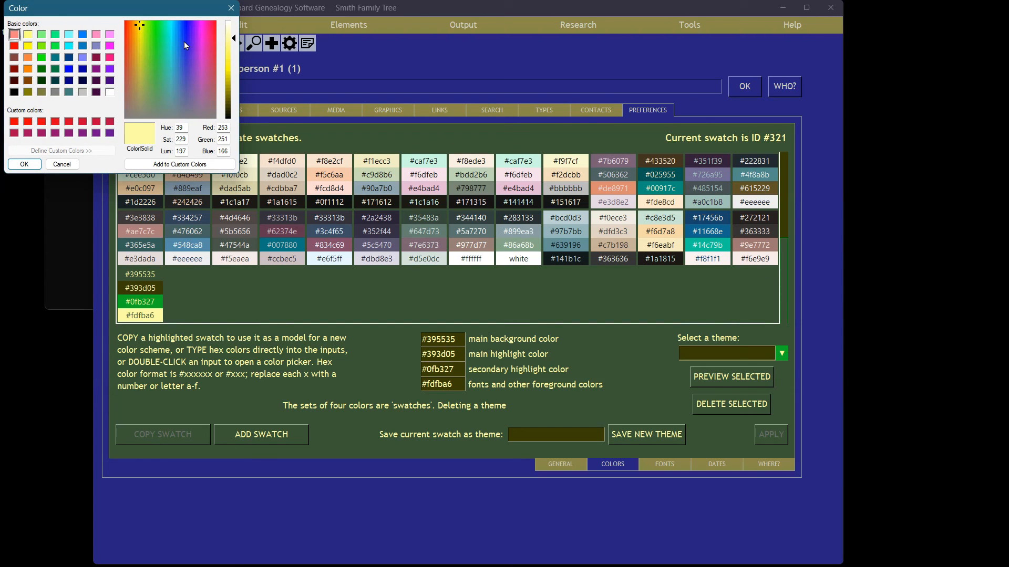
click(185, 37)
click(229, 46)
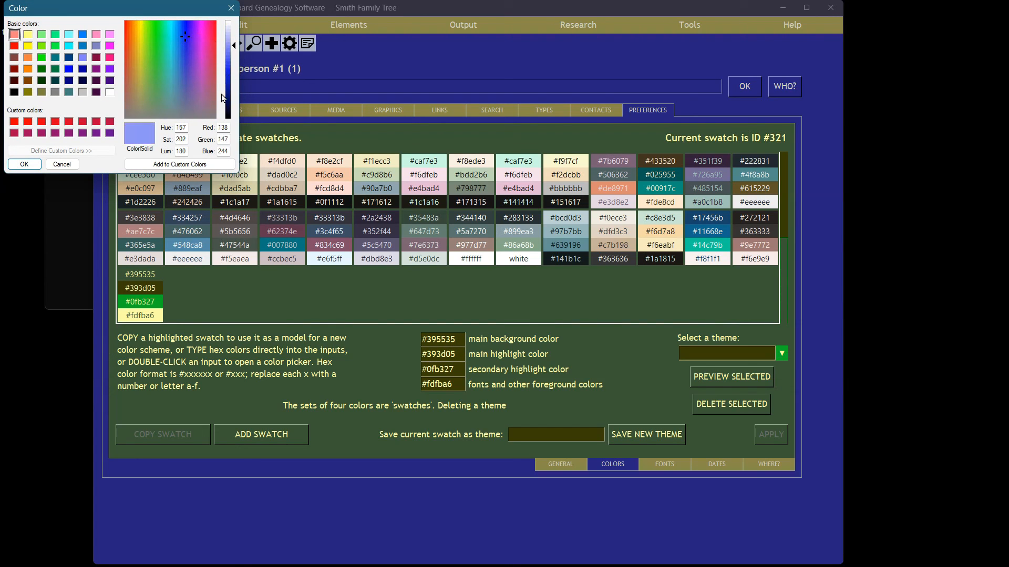
click(24, 164)
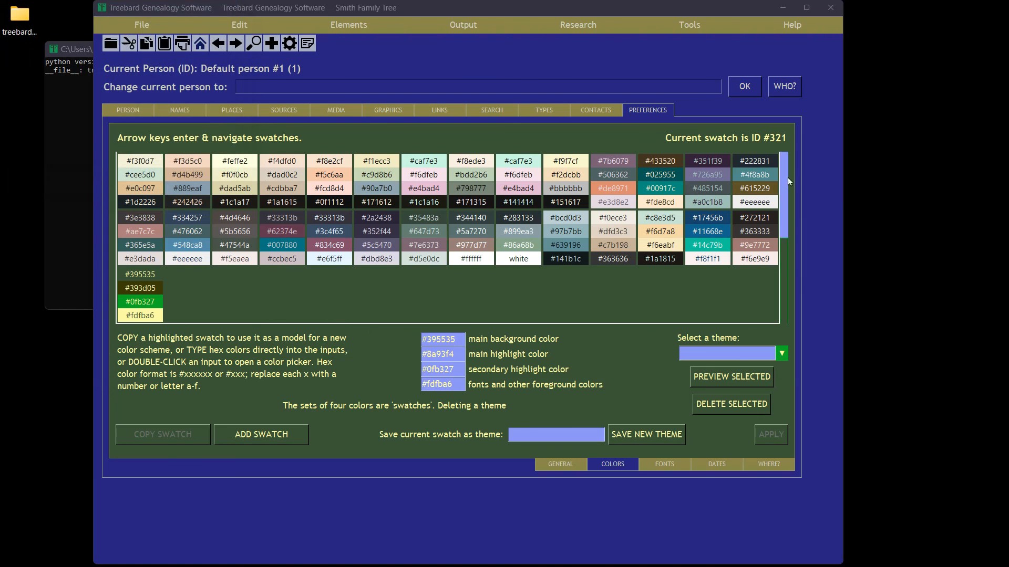
- Darken the copied scheme's main highlight color to #0e189a and add the scheme as a new swatch
double_click(445, 357)
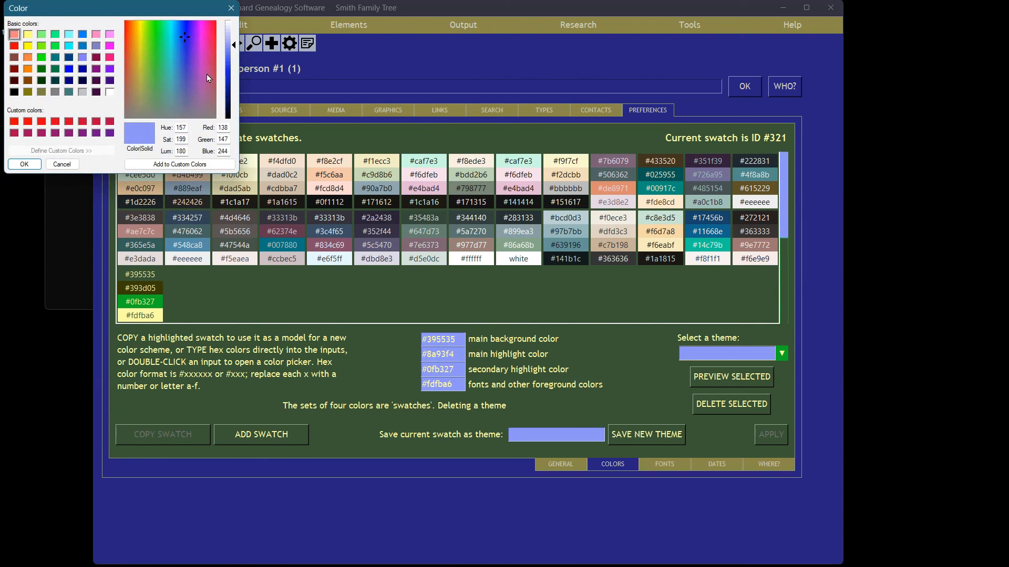
click(231, 87)
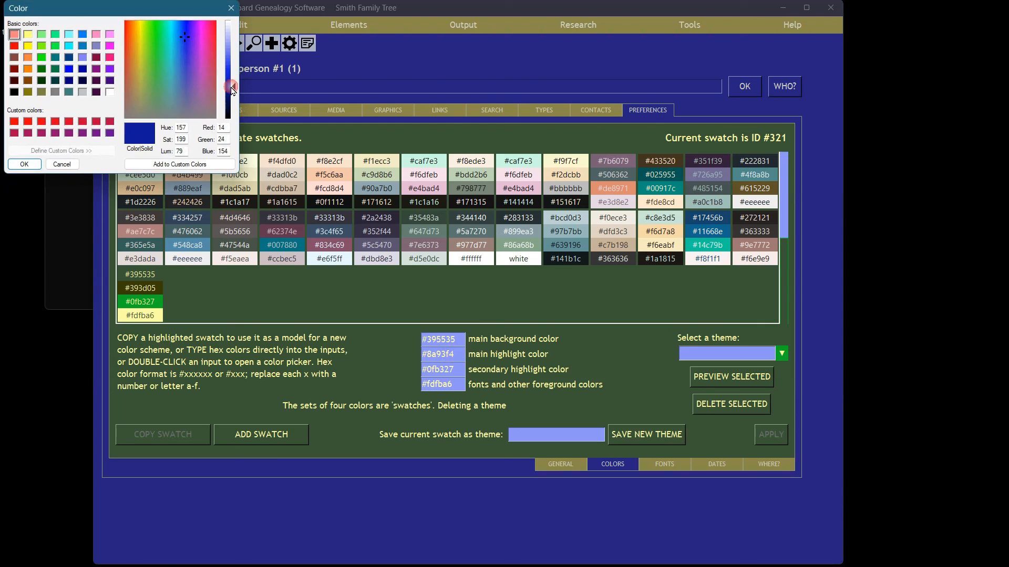
click(24, 164)
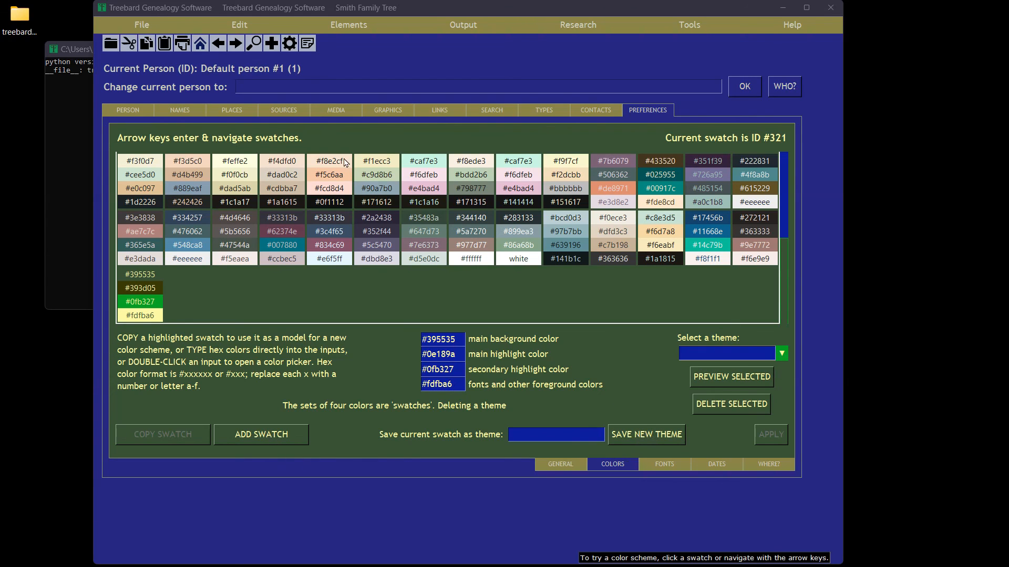
click(782, 354)
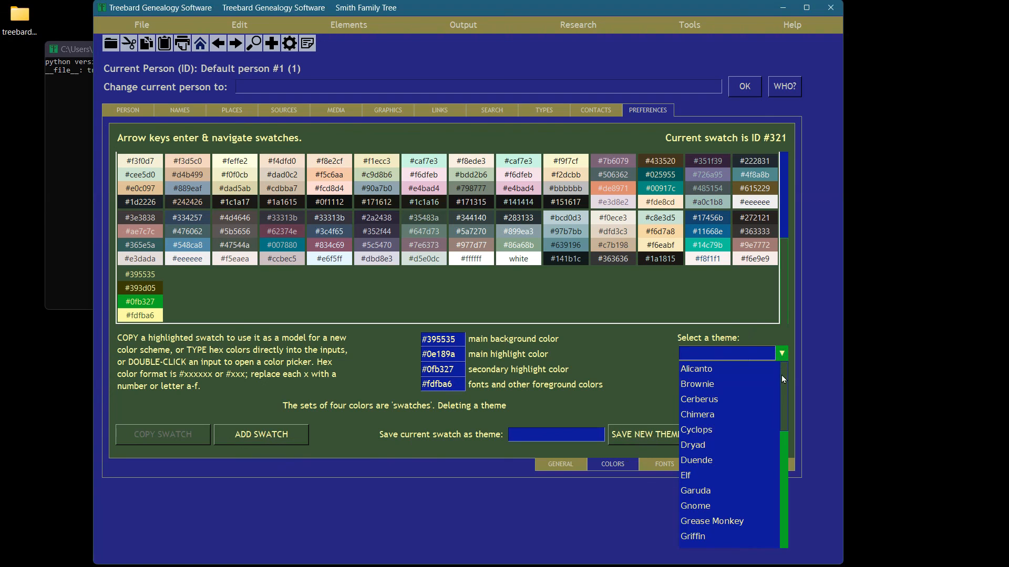
drag(782, 378, 789, 354)
click(788, 353)
click(260, 436)
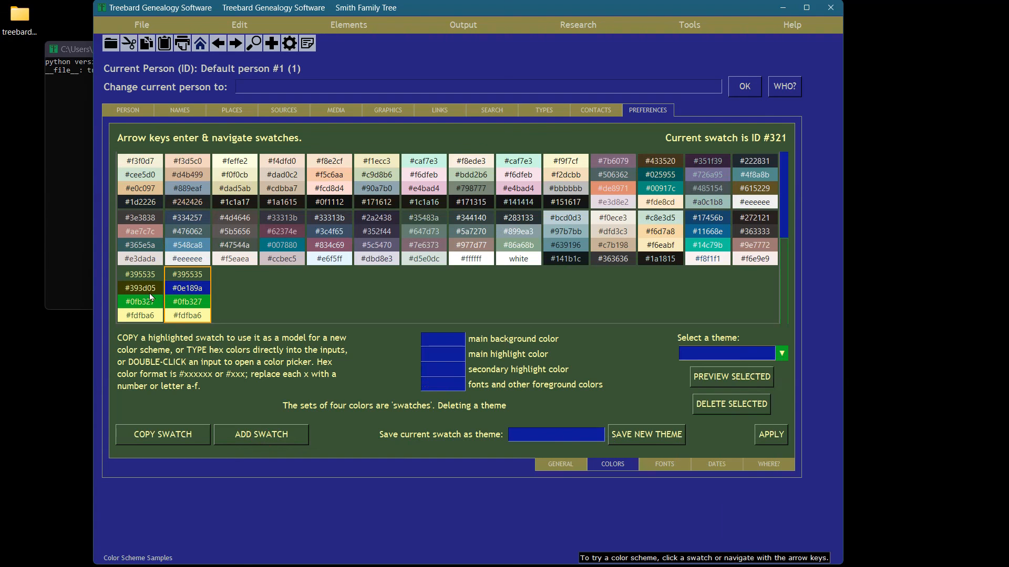
- Delete the two custom #395535 swatches with main highlight colors #393d05 and #0e189a
click(136, 288)
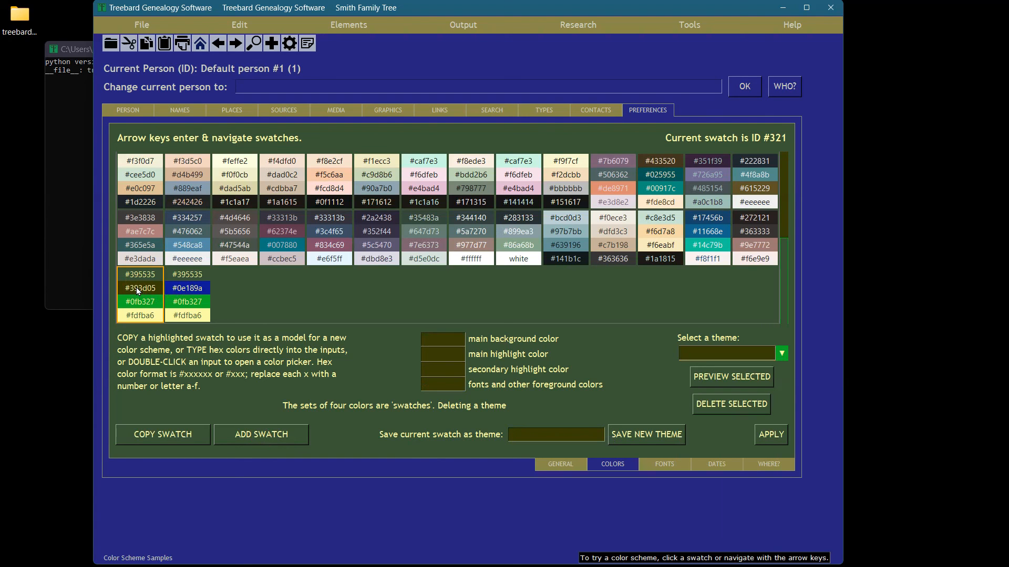
key(Delete)
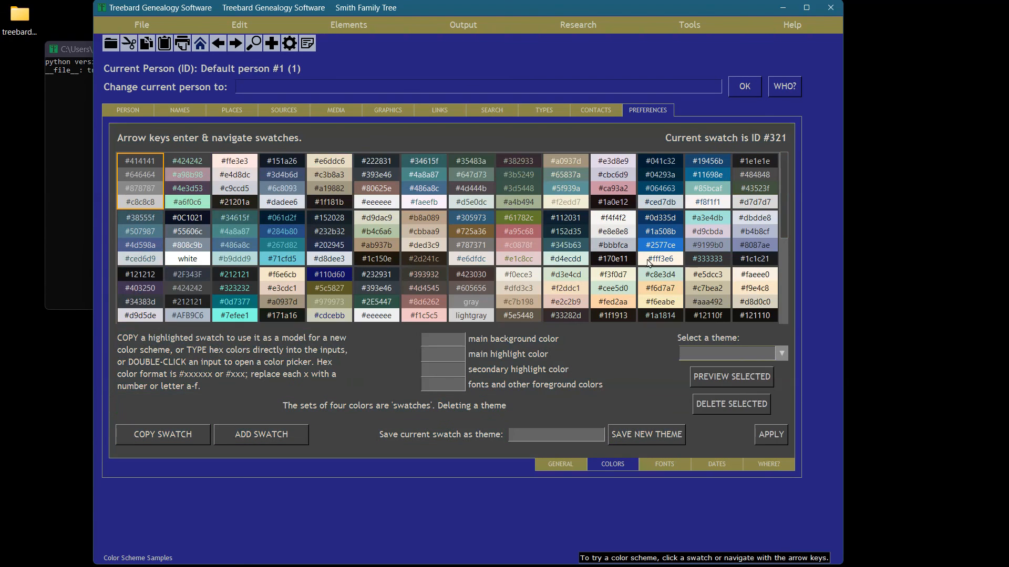
drag(787, 230, 783, 314)
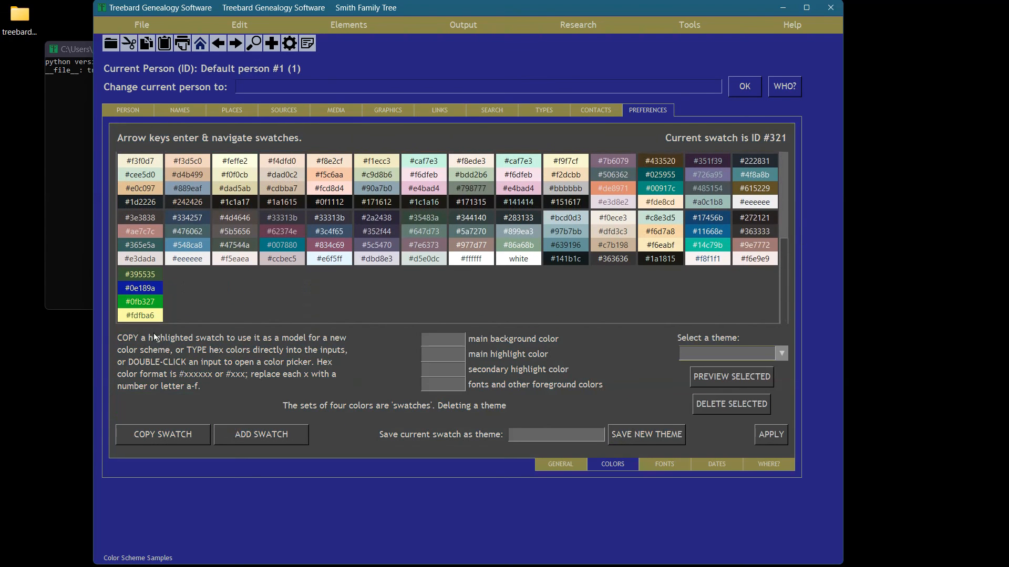
click(143, 304)
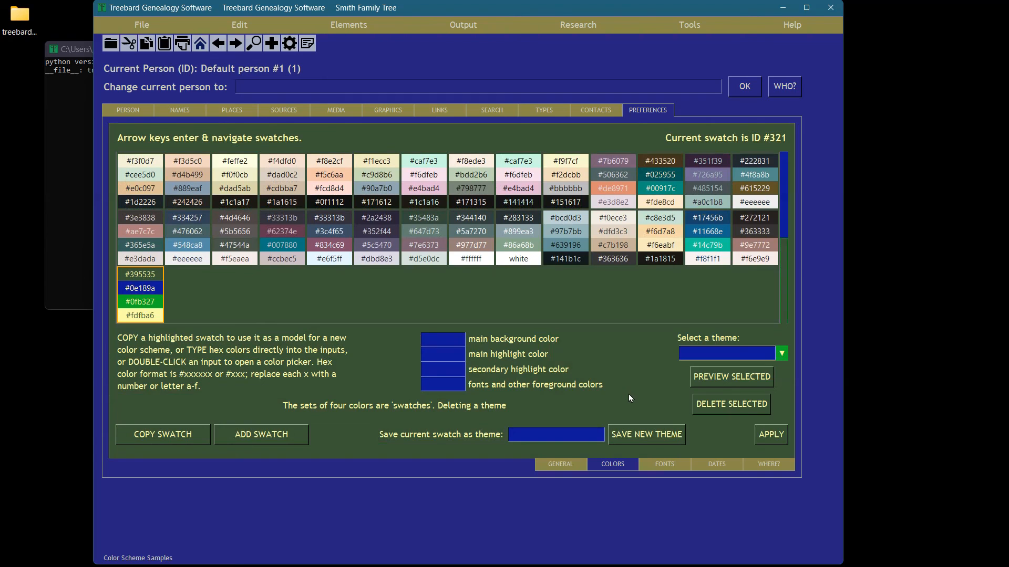
key(Right)
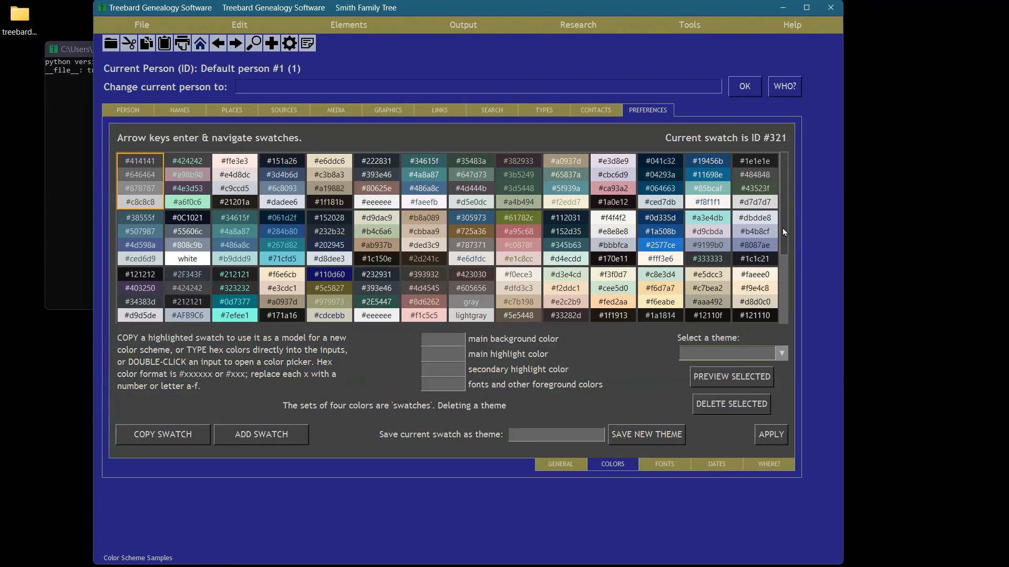
- Apply the color scheme of the swatch with background #17456b to the whole program
drag(782, 231, 786, 313)
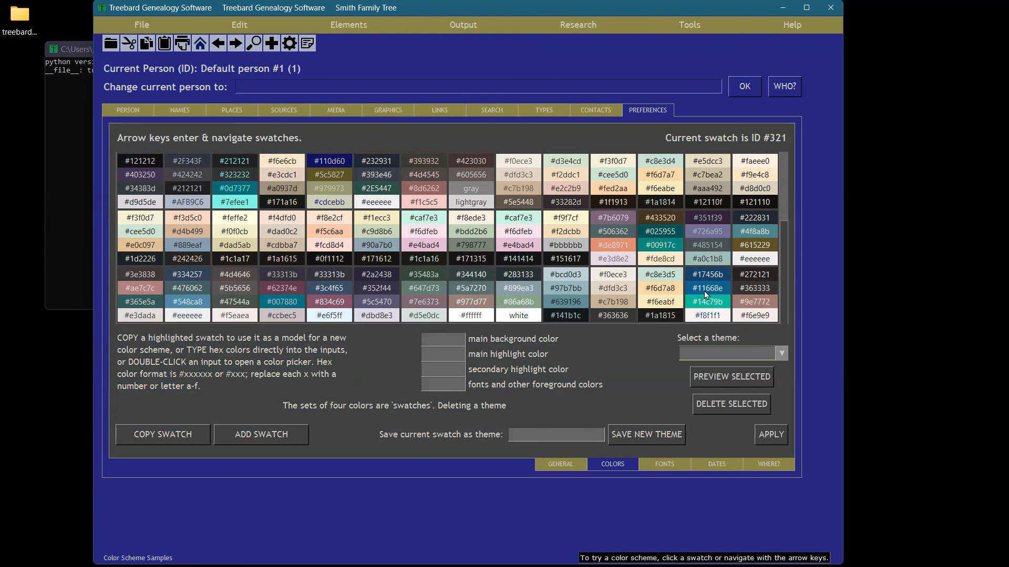
click(763, 435)
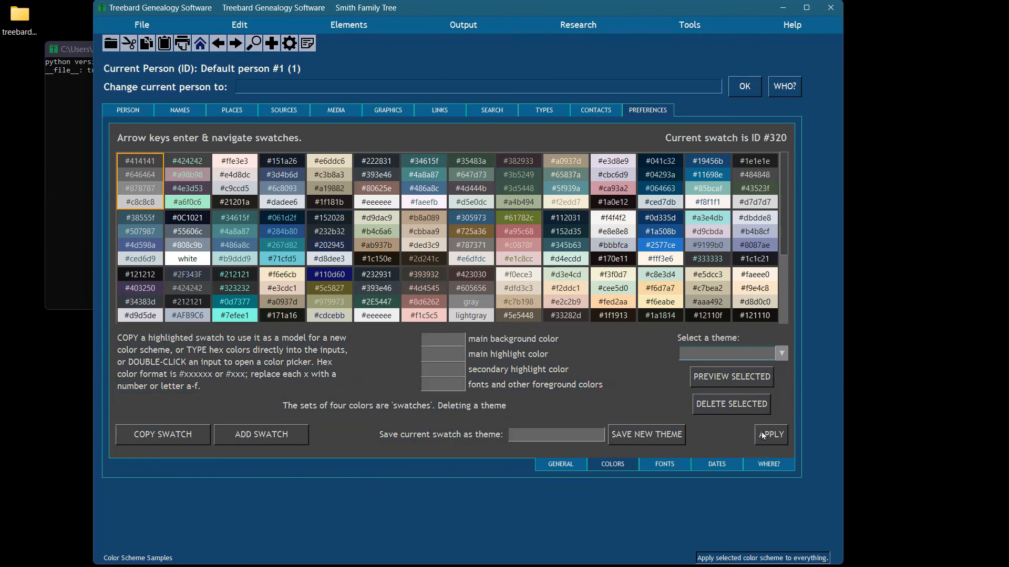